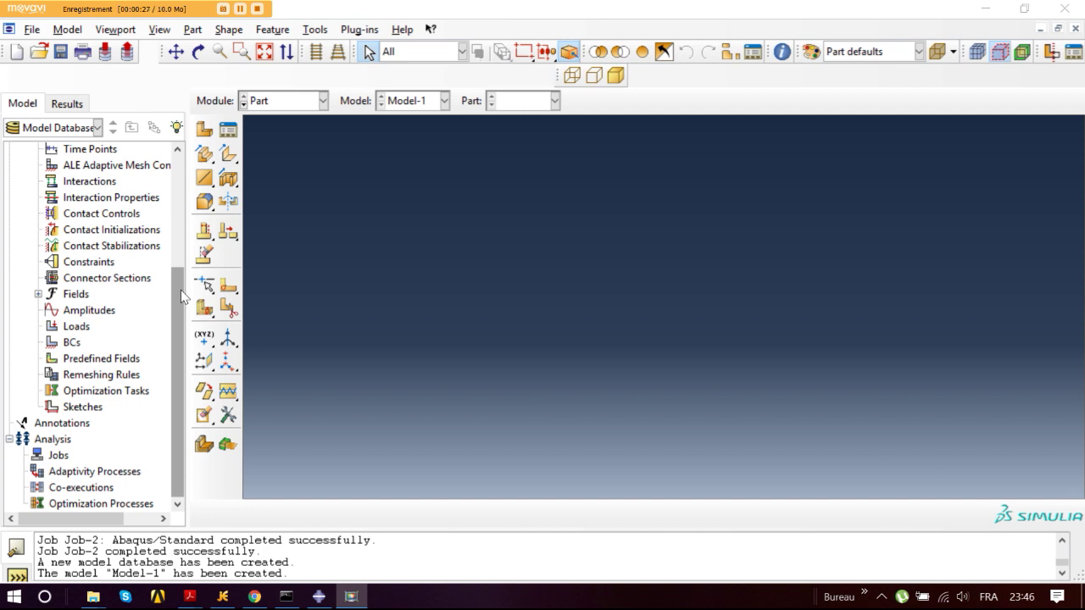
{"action": "left_click_drag", "start_coordinate": [180, 290], "coordinate": [181, 151]}
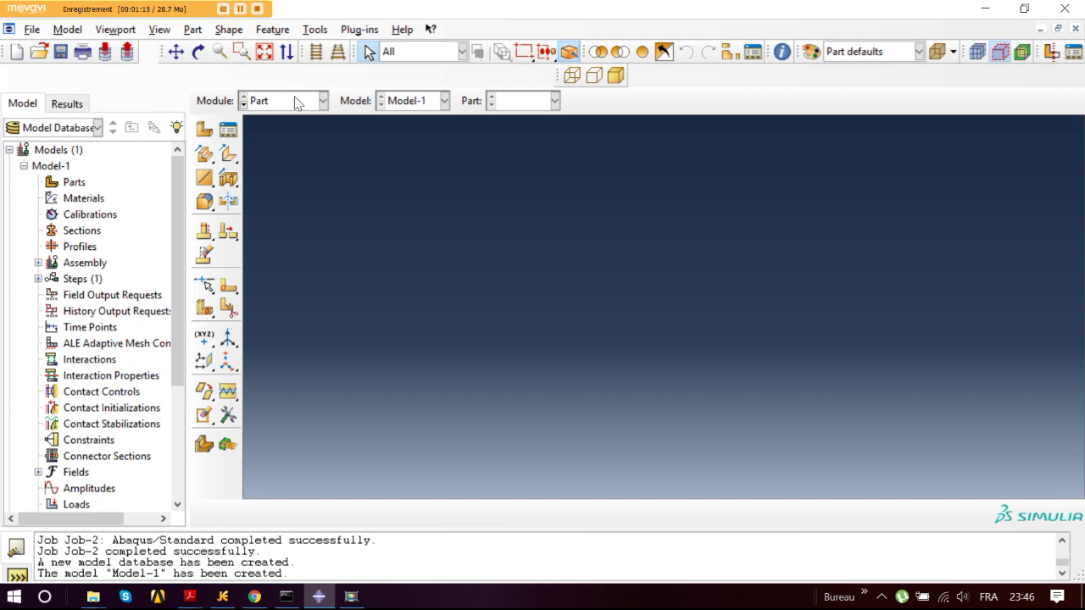
{"action": "left_click", "coordinate": [296, 103]}
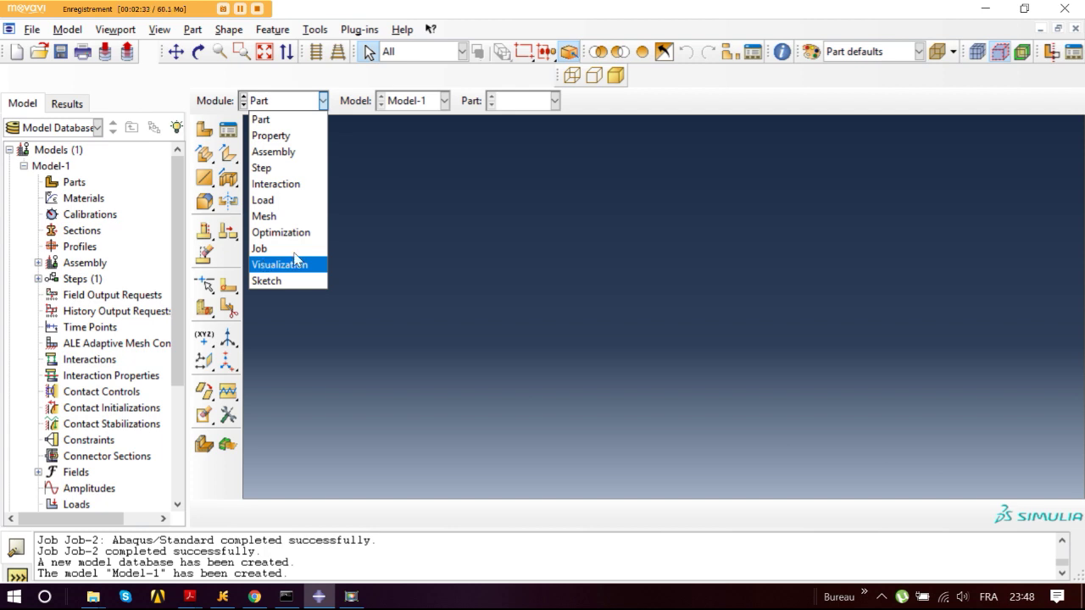
{"action": "left_click", "coordinate": [406, 214]}
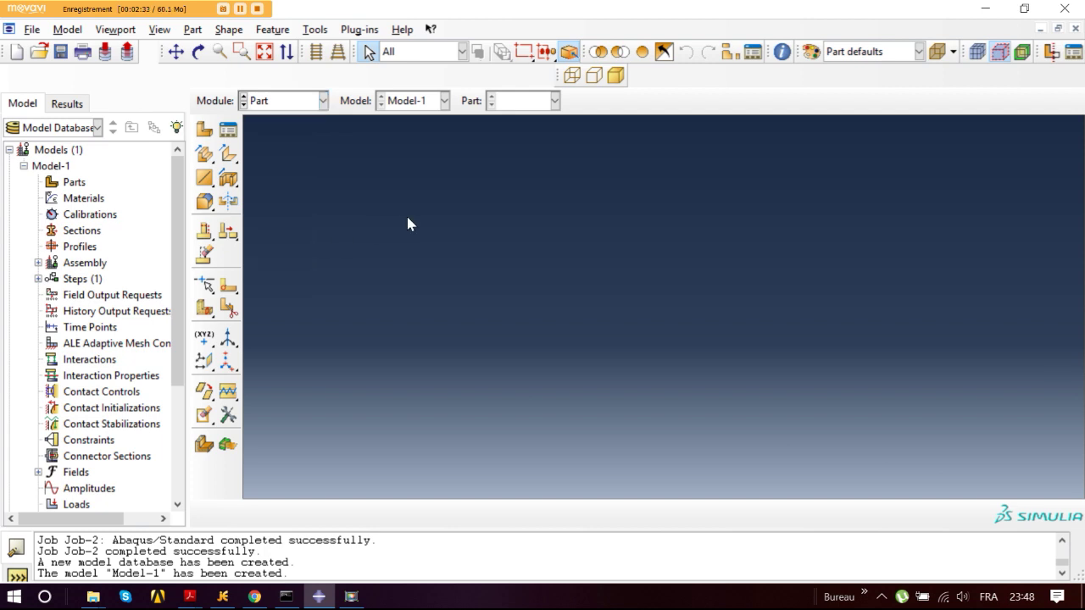
Step: Import the STEP file Tutorial_1.step as a part named Tutorial_1, importing all parts as individual parts
{"action": "left_click", "coordinate": [36, 31]}
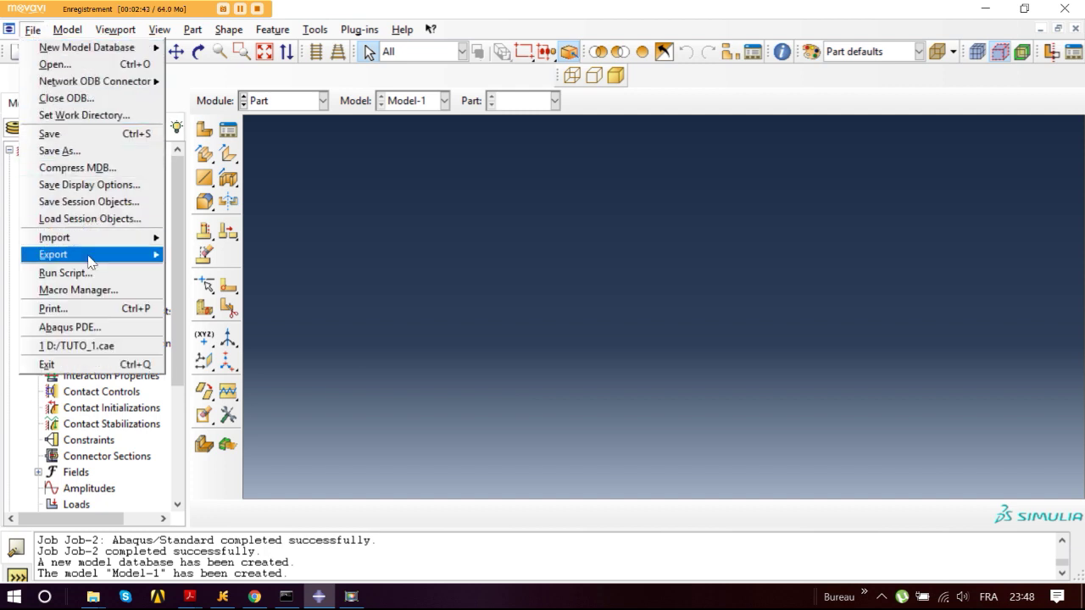
{"action": "mouse_move", "coordinate": [99, 245]}
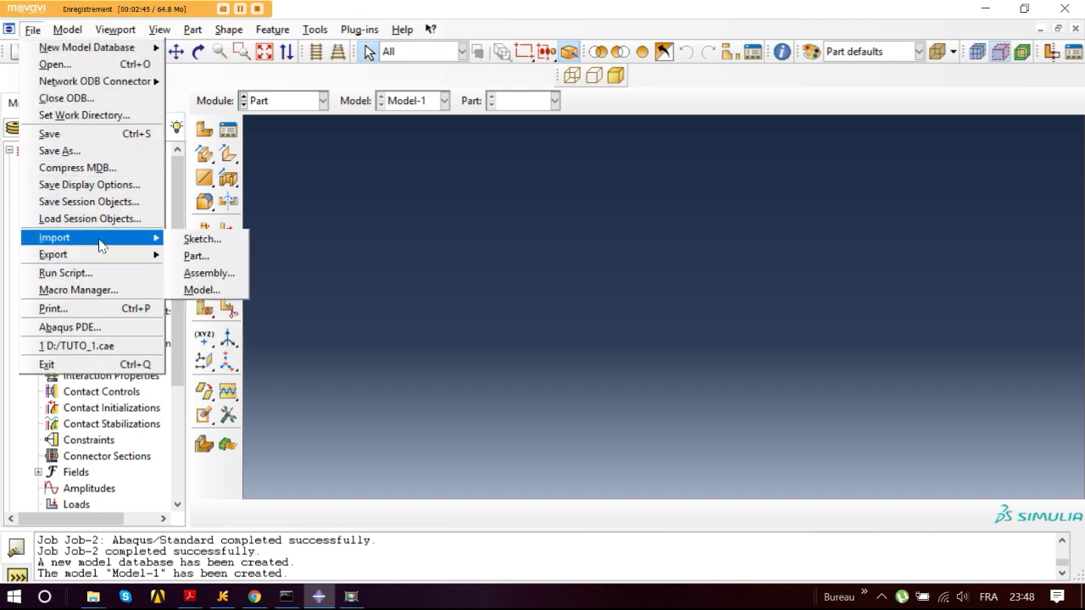
{"action": "left_click", "coordinate": [198, 256]}
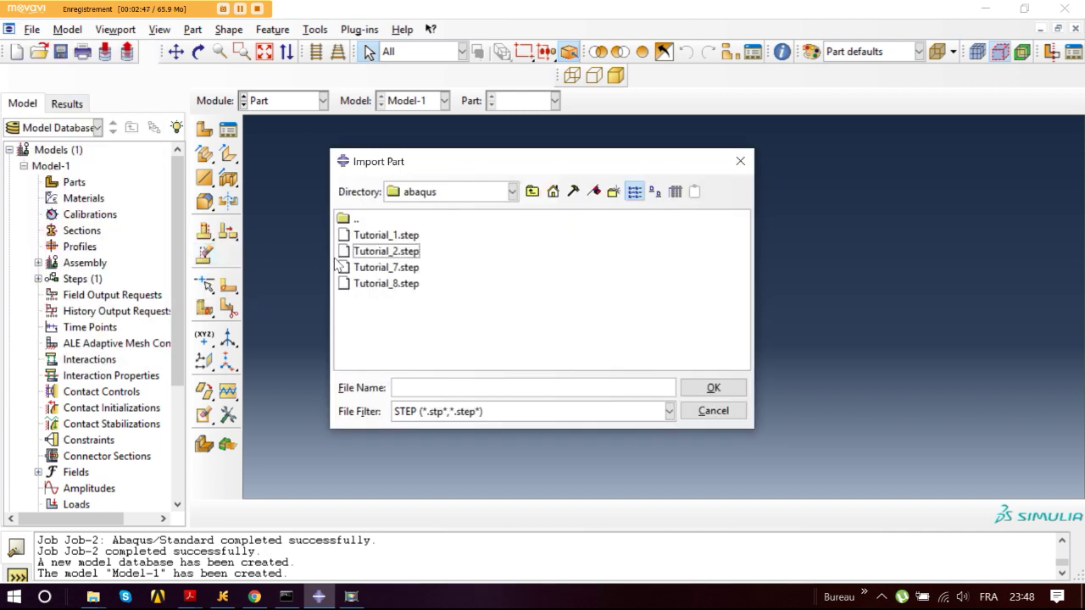
{"action": "left_click", "coordinate": [396, 237]}
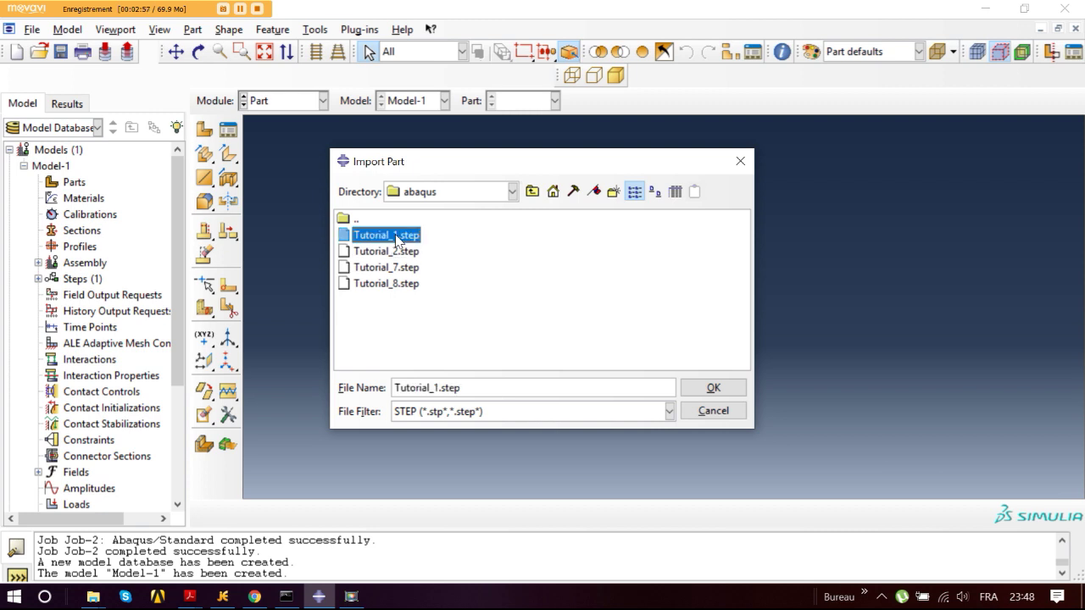
{"action": "left_click", "coordinate": [717, 391]}
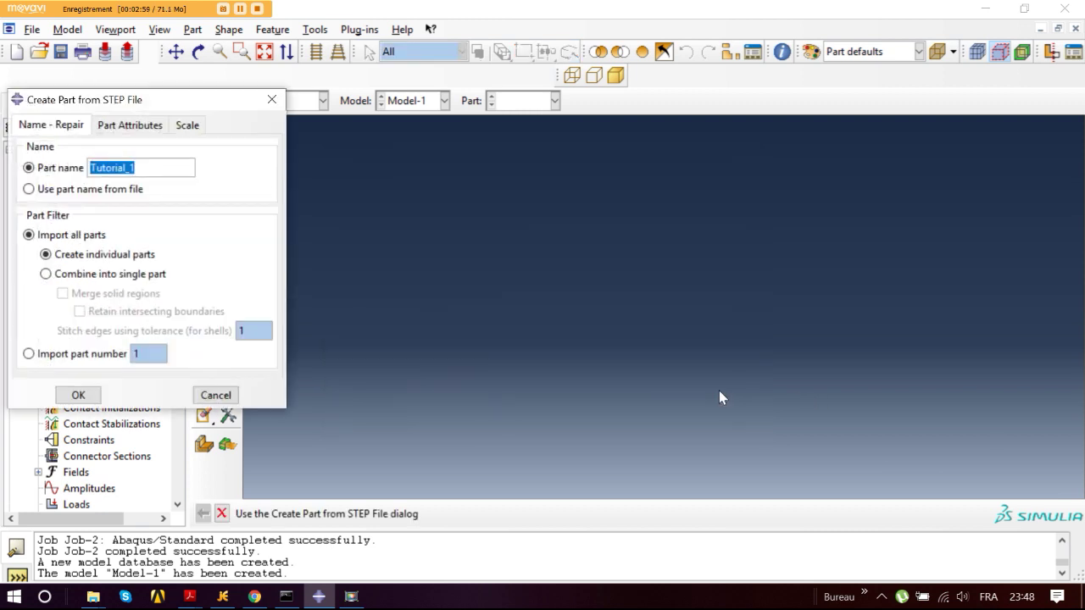
{"action": "left_click", "coordinate": [90, 395]}
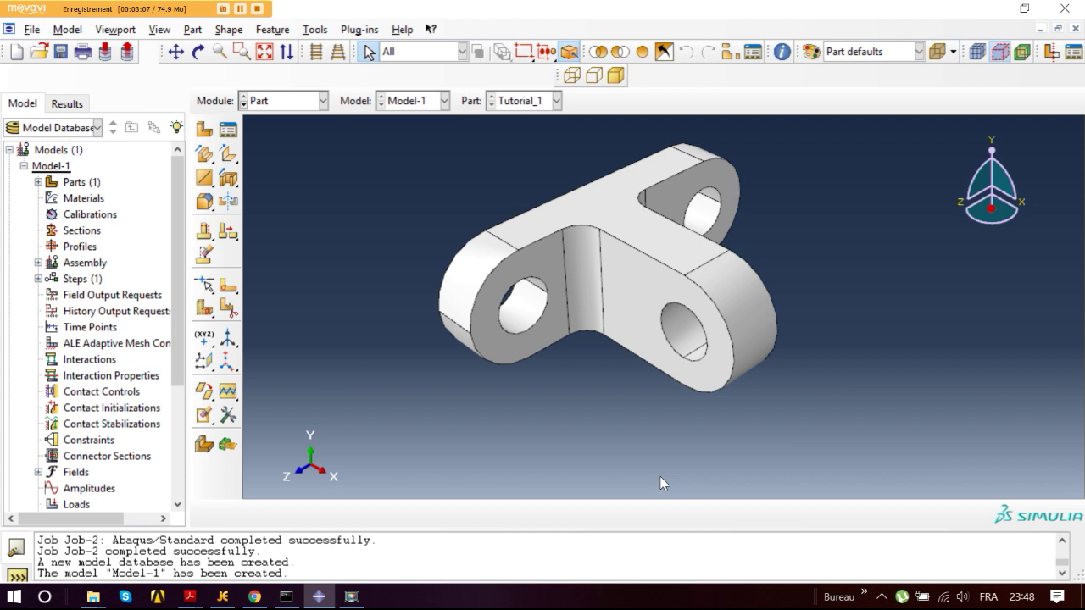
Step: Switch to the Property module and start a new material named ACIER
{"action": "left_click_drag", "start_coordinate": [654, 426], "coordinate": [604, 438], "text": "ctrl+alt"}
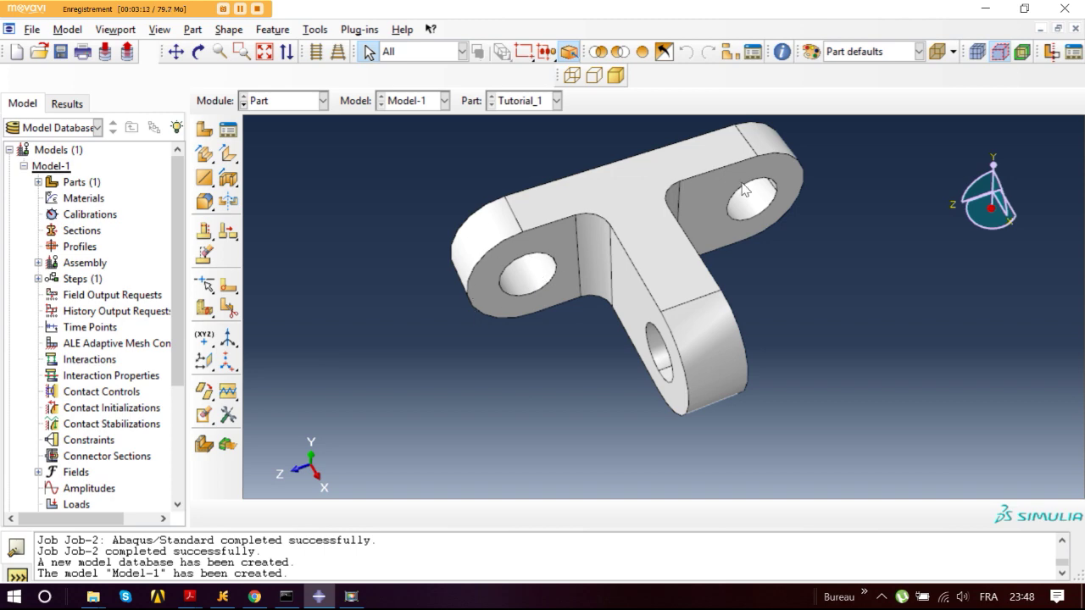
{"action": "left_click_drag", "start_coordinate": [644, 398], "coordinate": [517, 263], "text": "ctrl+alt"}
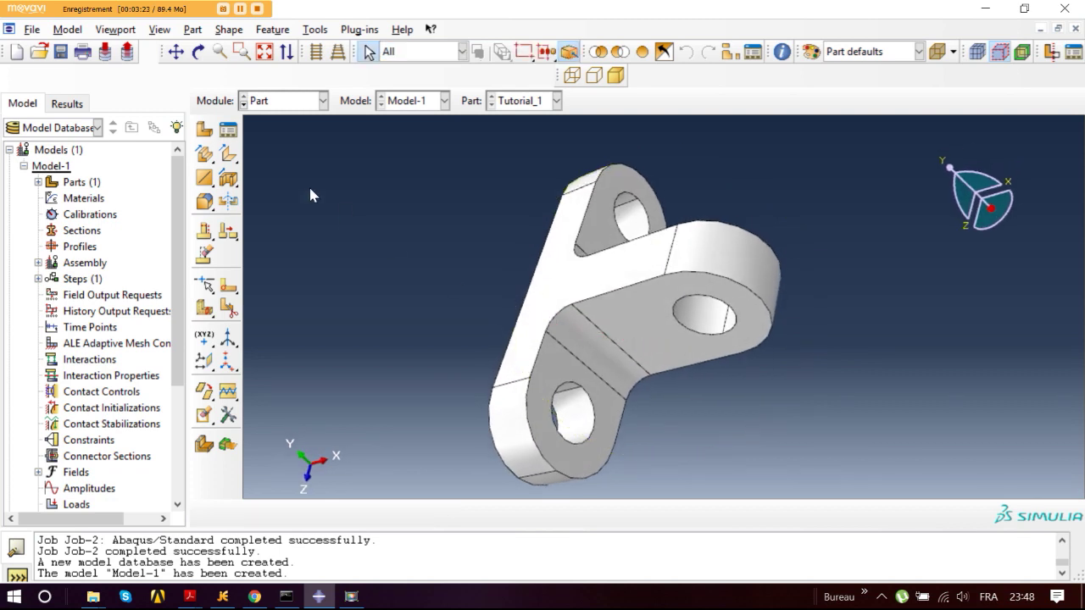
{"action": "left_click", "coordinate": [323, 101]}
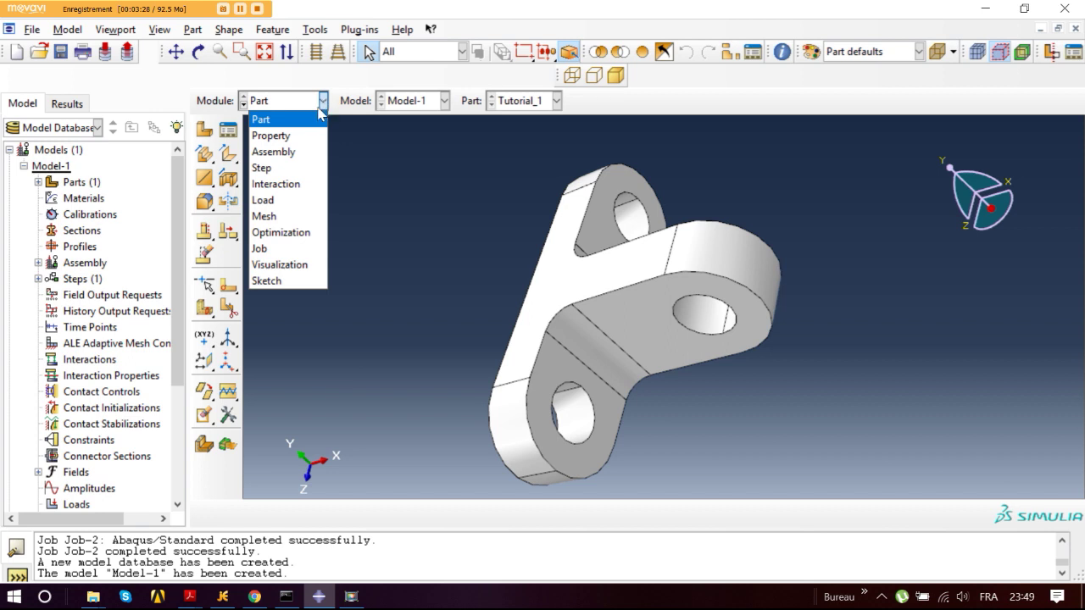
{"action": "left_click", "coordinate": [285, 138]}
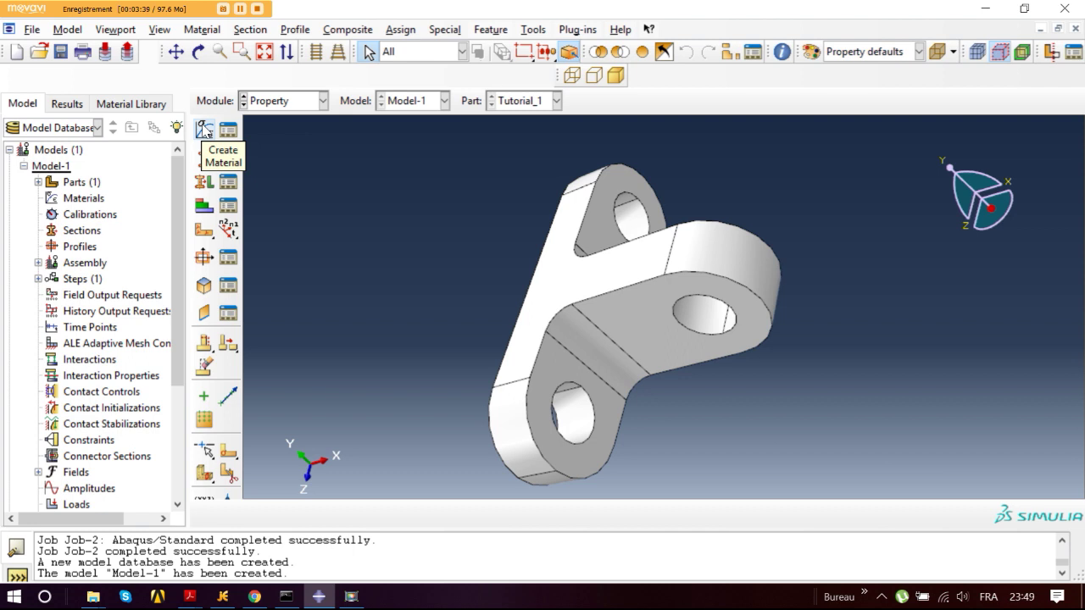
{"action": "left_click", "coordinate": [205, 131]}
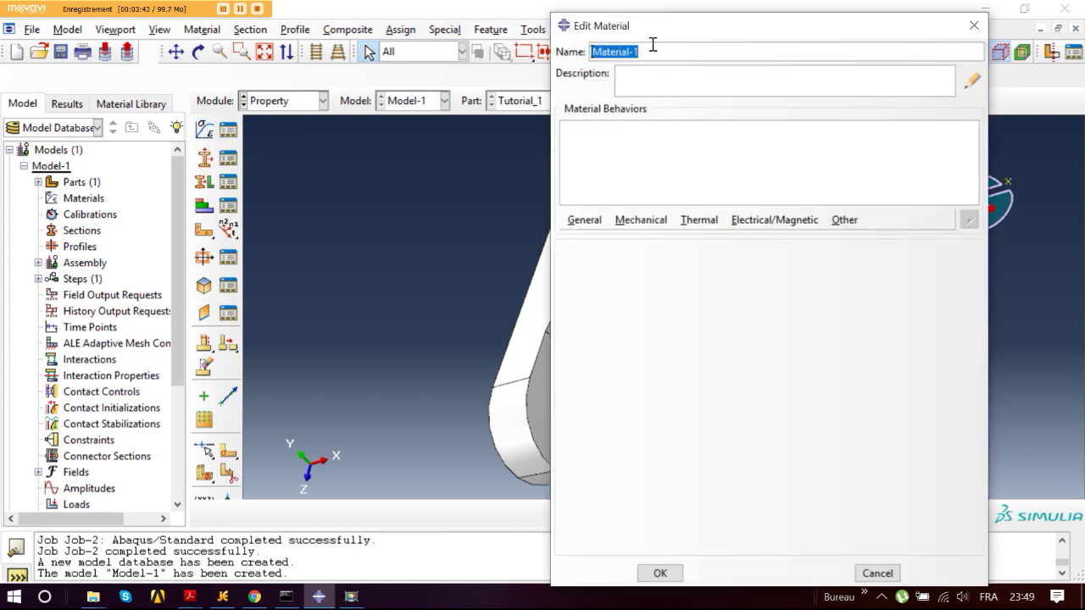
{"action": "type", "text": "A"}
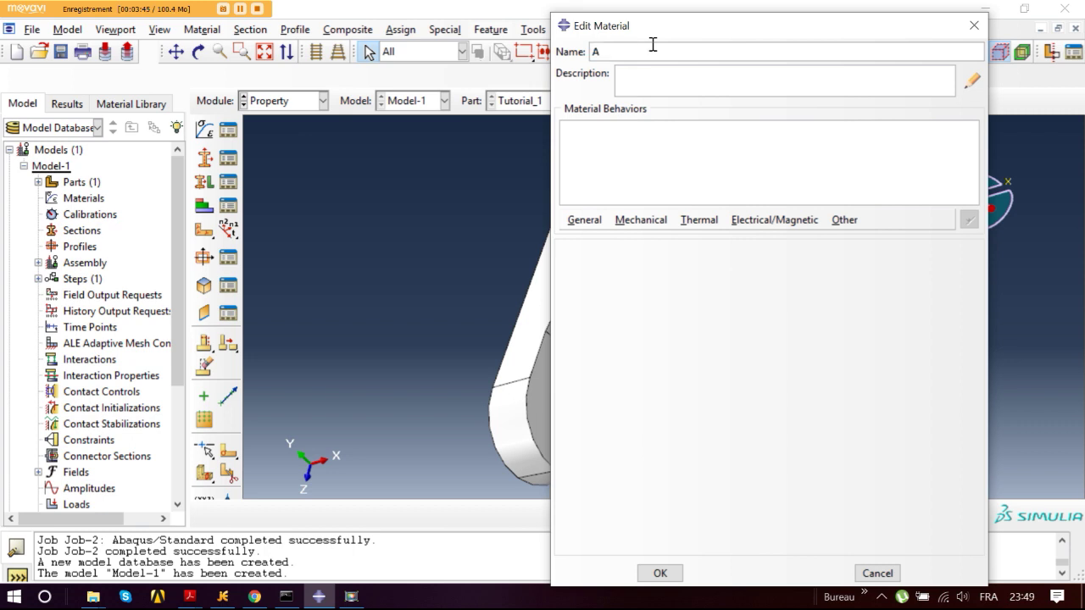
{"action": "type", "text": "CIER"}
Step: Add isotropic elastic behavior to the ACIER material with a Young's modulus of 210E3 and a Poisson's ratio of 0.3
{"action": "left_click", "coordinate": [639, 219]}
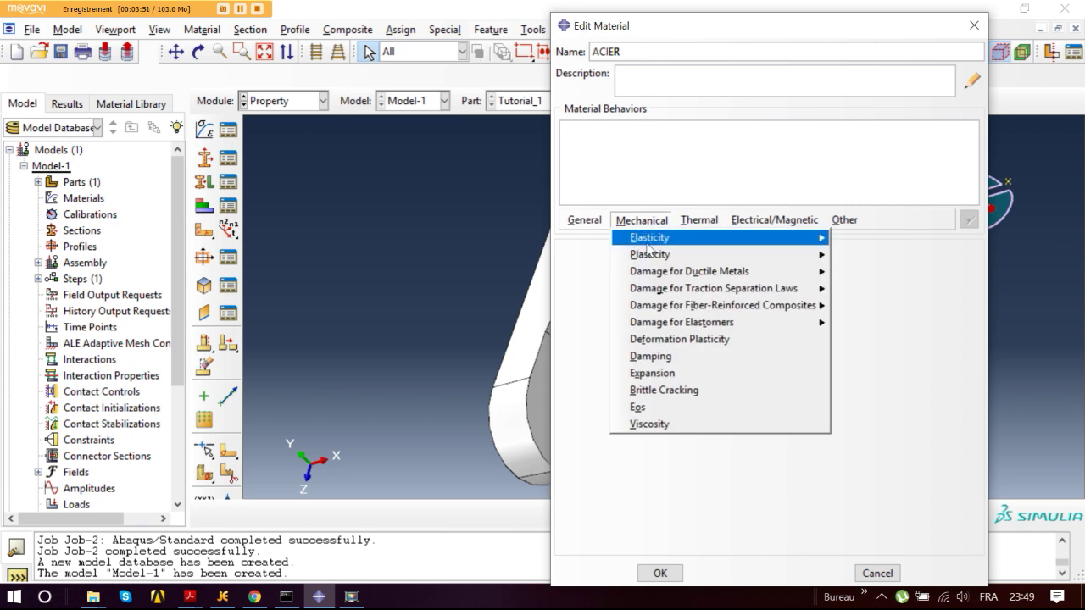
{"action": "mouse_move", "coordinate": [651, 239]}
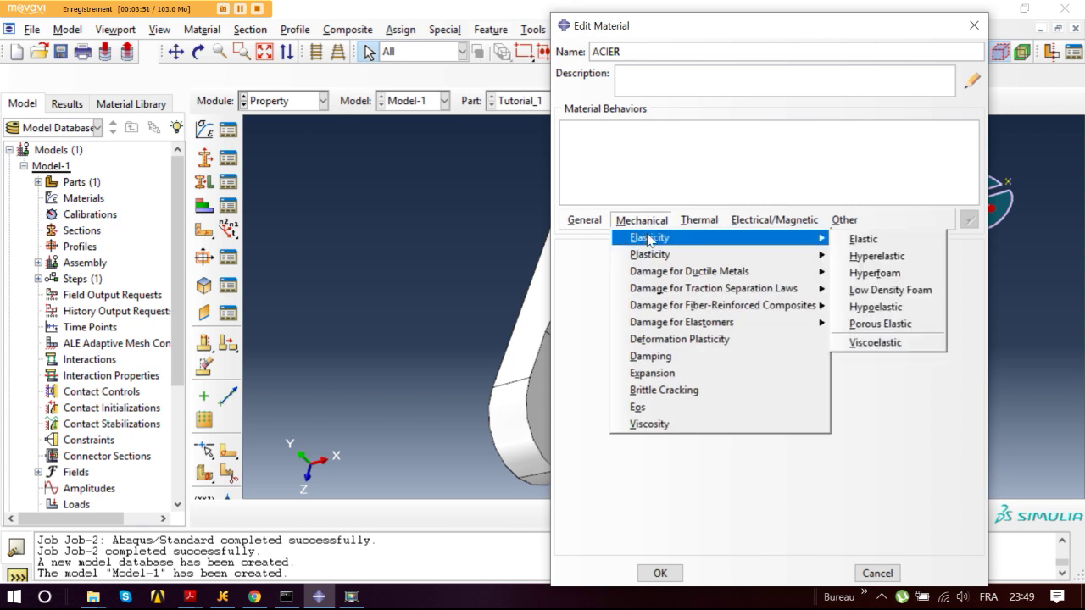
{"action": "left_click", "coordinate": [936, 242]}
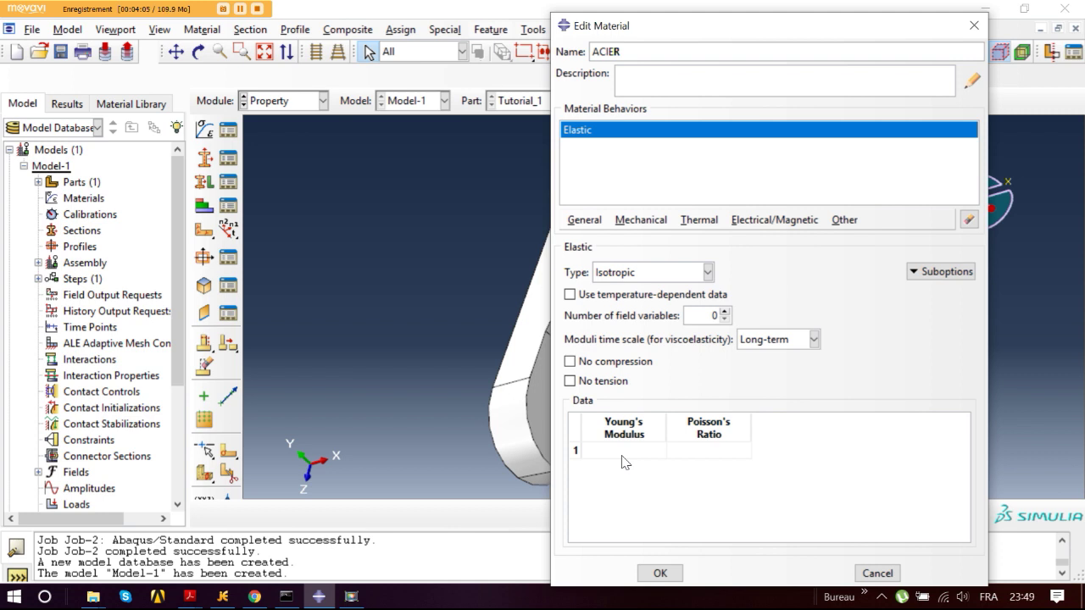
{"action": "left_click", "coordinate": [622, 453]}
{"action": "type", "text": "210E3"}
{"action": "left_click", "coordinate": [720, 451]}
{"action": "type", "text": "0.3"}
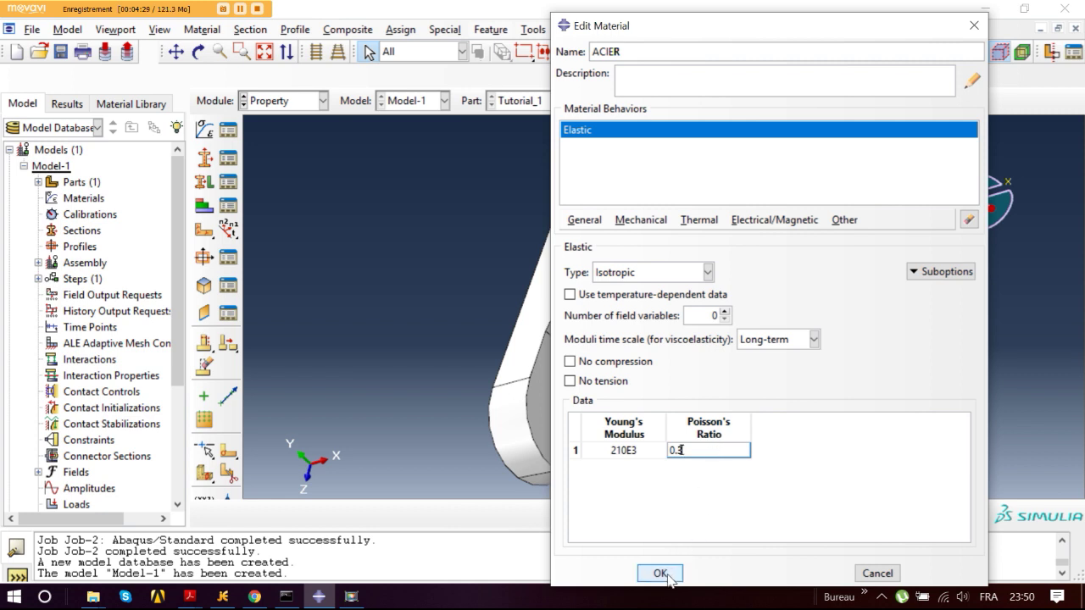
Step: Add a uniform mass density of 7.8E-9 to the ACIER material and save the material
{"action": "left_click", "coordinate": [584, 221]}
{"action": "left_click", "coordinate": [596, 237]}
{"action": "left_click", "coordinate": [612, 386]}
{"action": "type", "text": "7."}
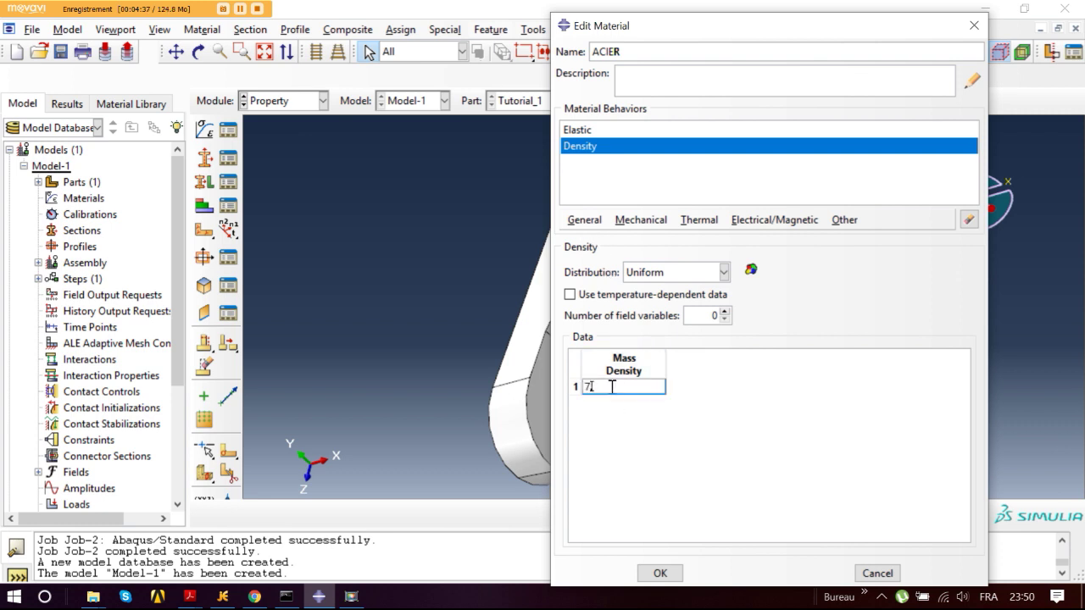
{"action": "type", "text": "8E-"}
{"action": "type", "text": "9"}
{"action": "left_click", "coordinate": [661, 576]}
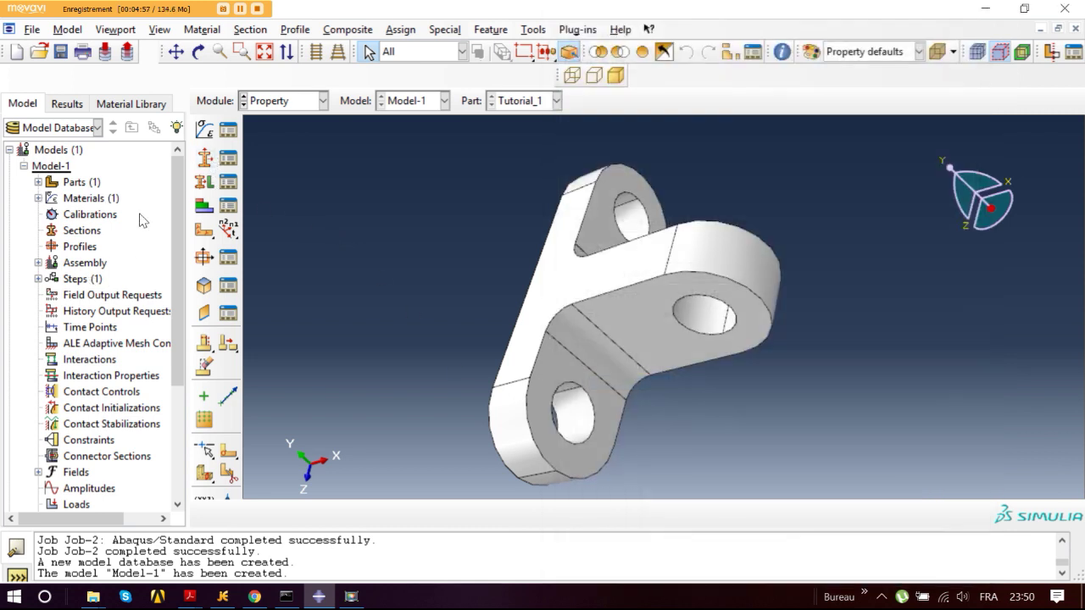
{"action": "left_click", "coordinate": [38, 183]}
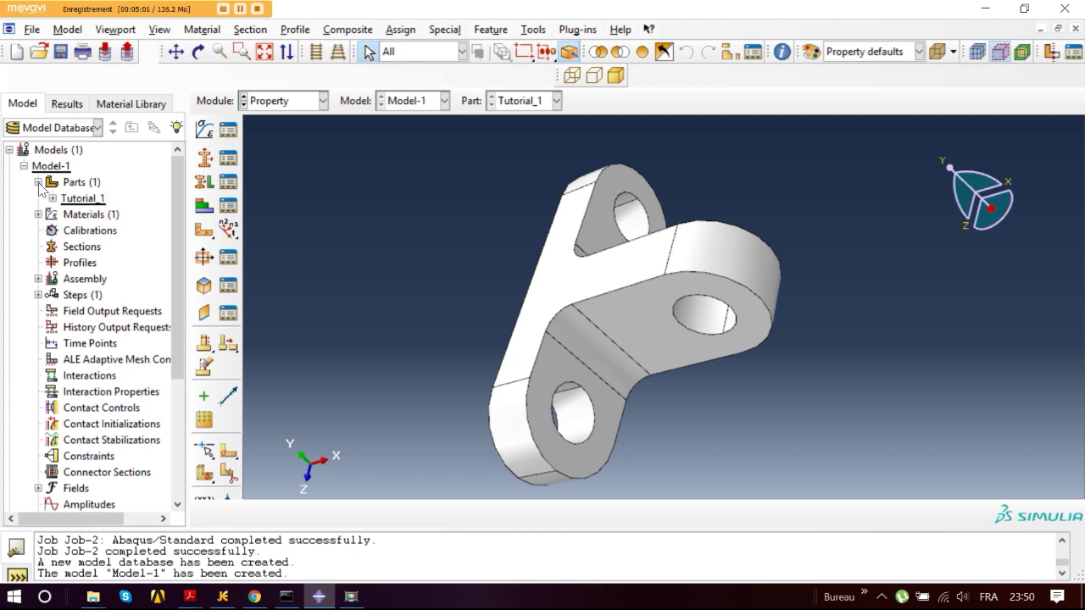
{"action": "left_click", "coordinate": [38, 182]}
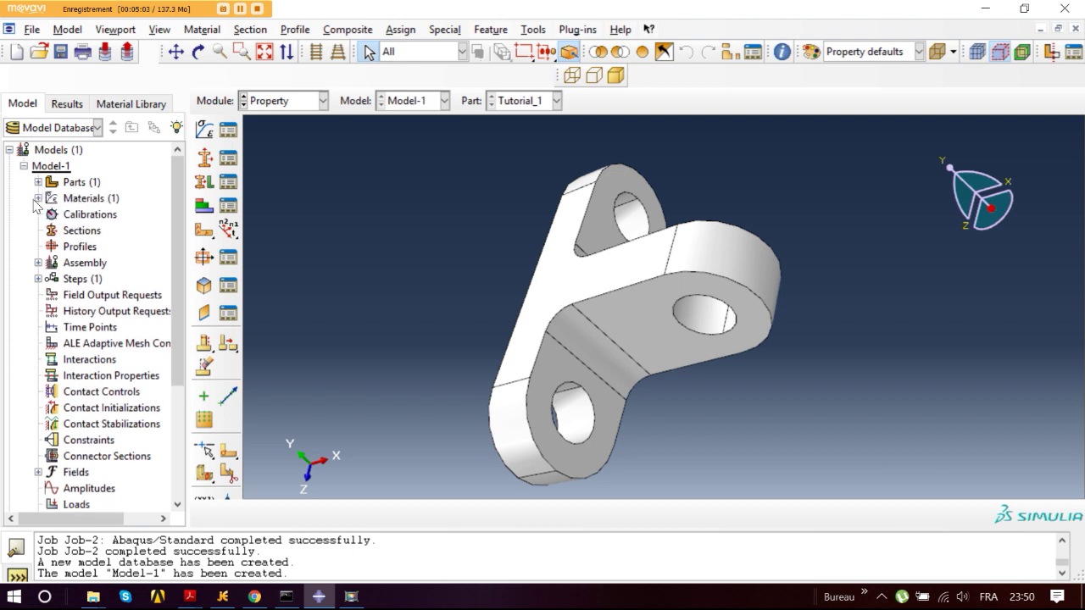
{"action": "left_click", "coordinate": [38, 199]}
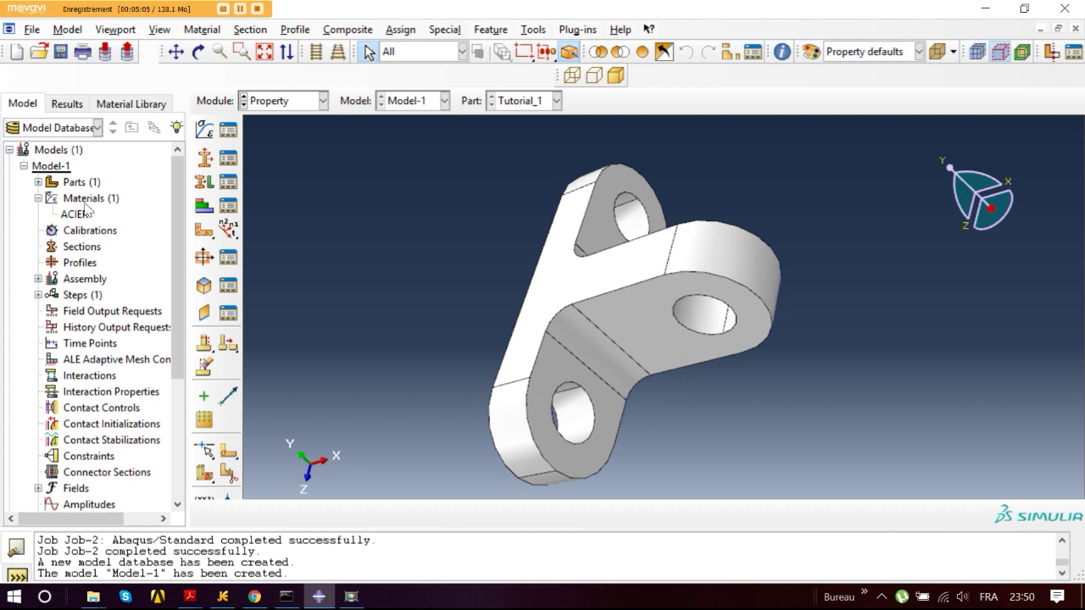
Step: Create a solid, homogeneous section that uses the ACIER material
{"action": "left_click", "coordinate": [208, 158]}
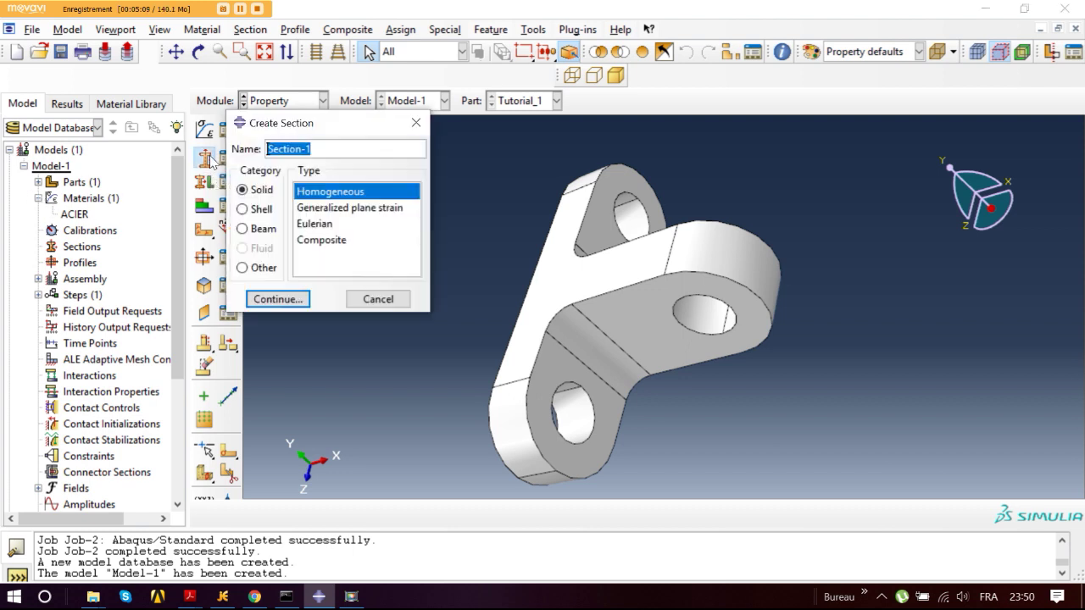
{"action": "left_click_drag", "start_coordinate": [350, 130], "coordinate": [528, 106]}
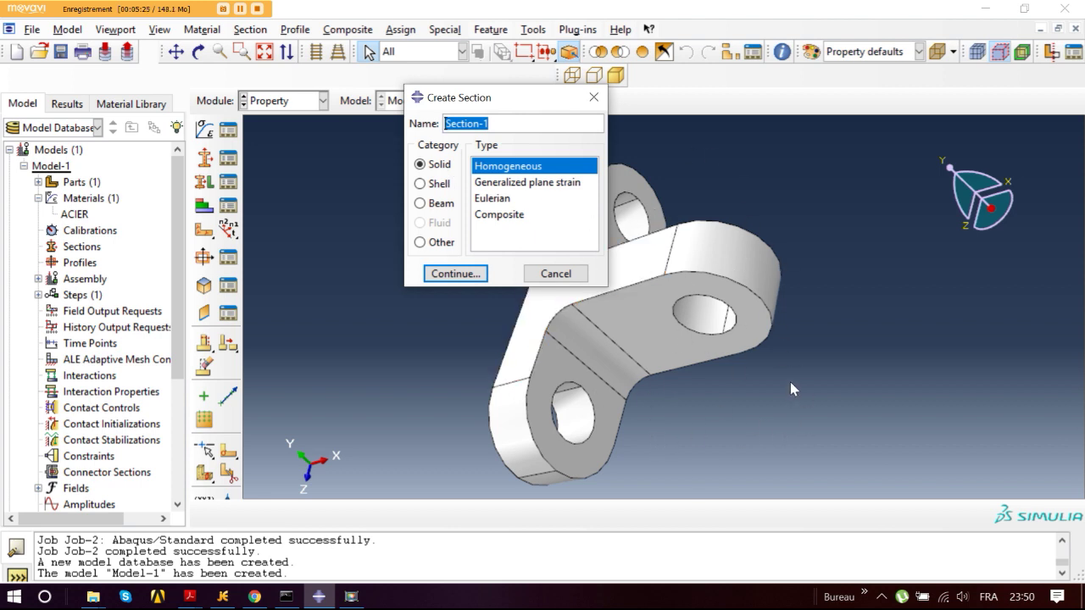
{"action": "left_click", "coordinate": [455, 275]}
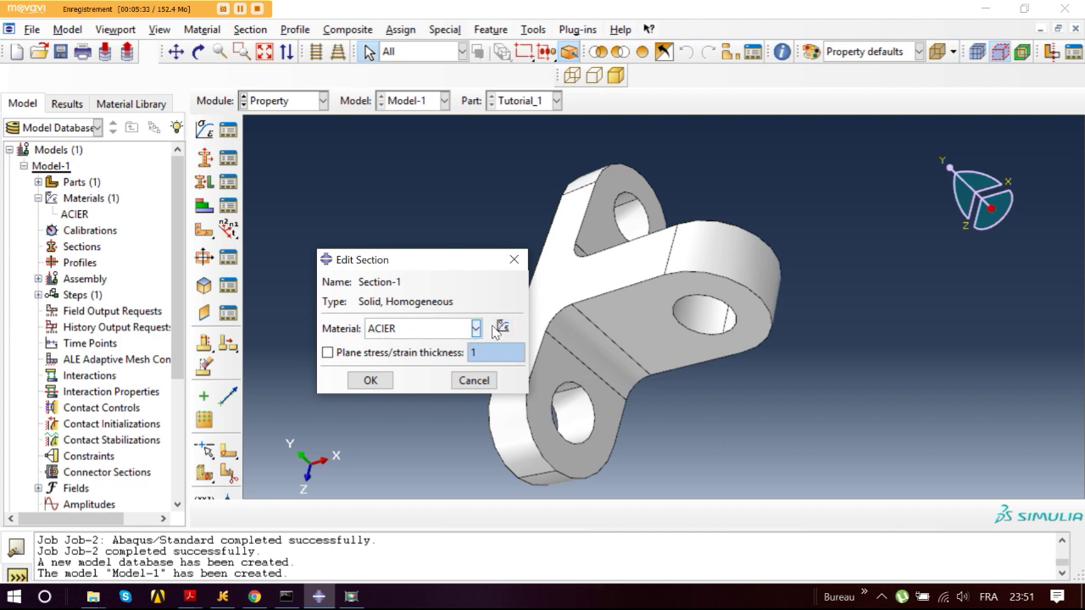
{"action": "left_click", "coordinate": [370, 381]}
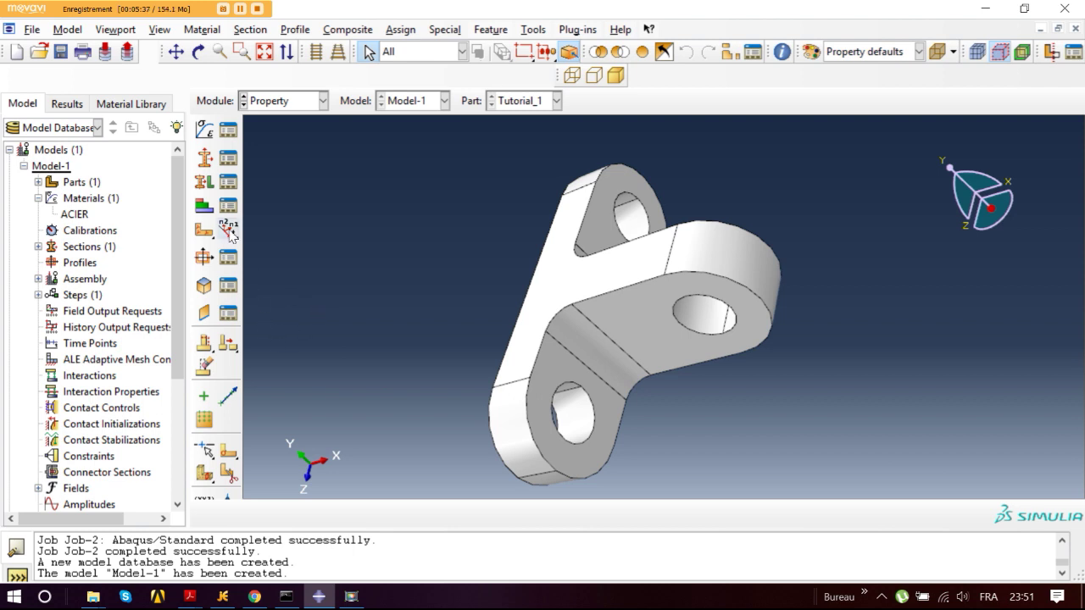
Step: Assign the solid homogeneous section to the whole Tutorial_1 part, creating a set for the region
{"action": "left_click", "coordinate": [206, 191]}
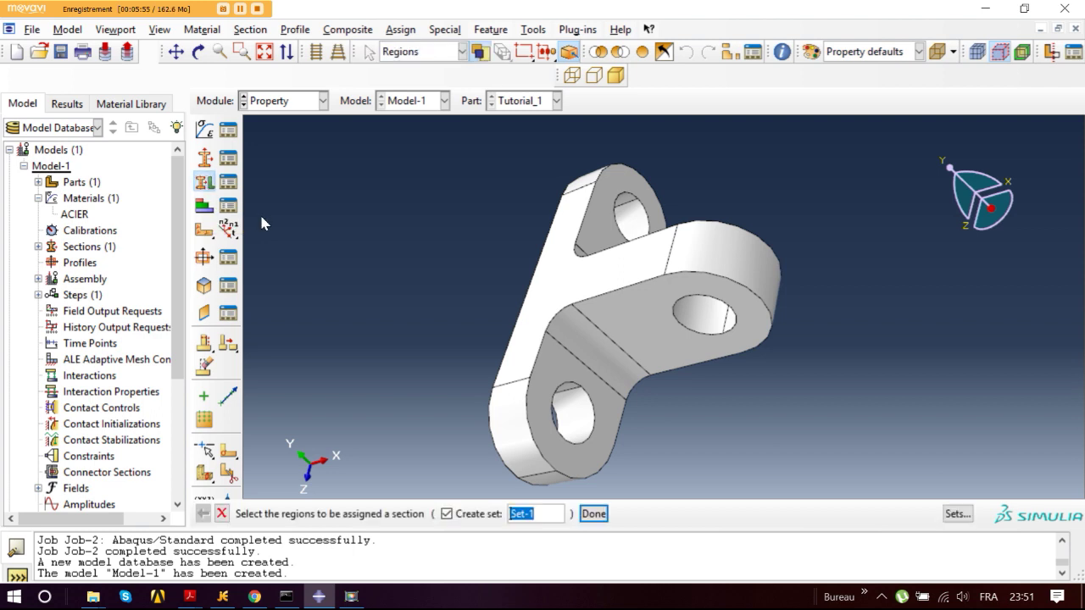
{"action": "left_click", "coordinate": [536, 308]}
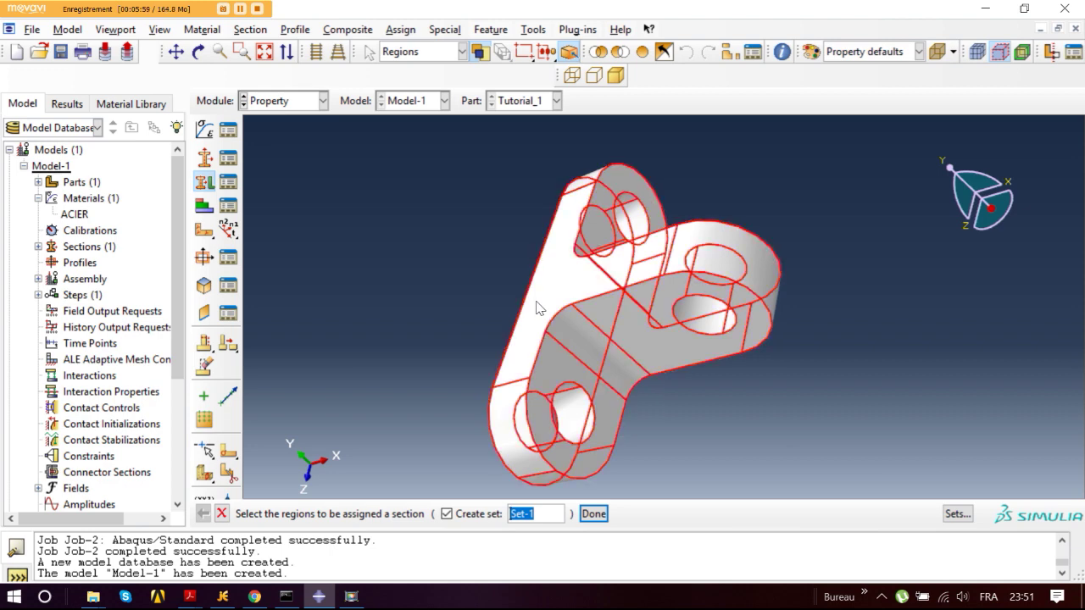
{"action": "left_click", "coordinate": [607, 444]}
{"action": "left_click", "coordinate": [595, 515]}
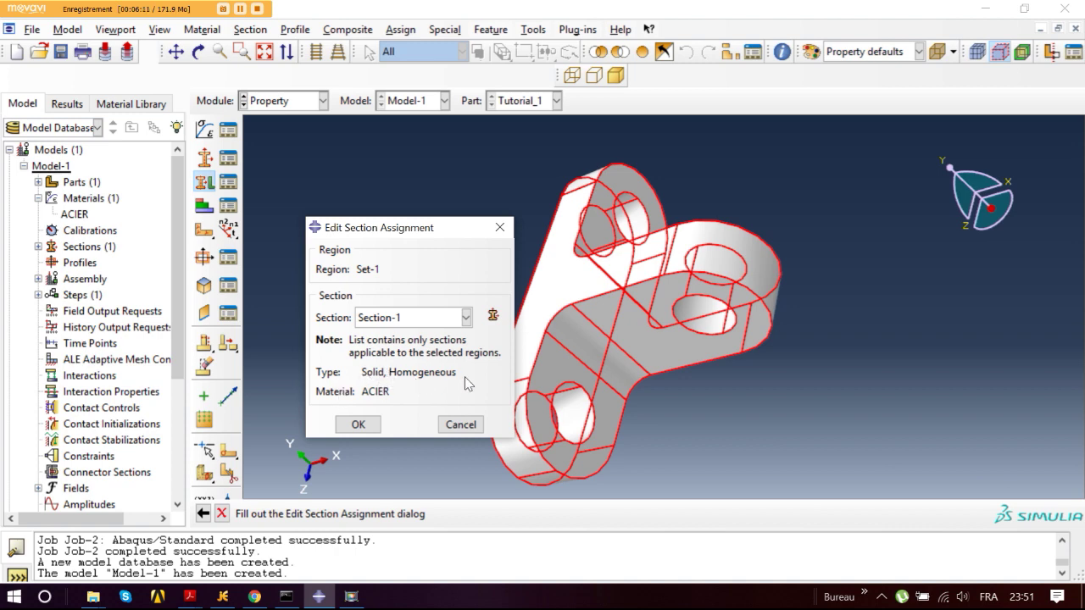
{"action": "left_click", "coordinate": [359, 424]}
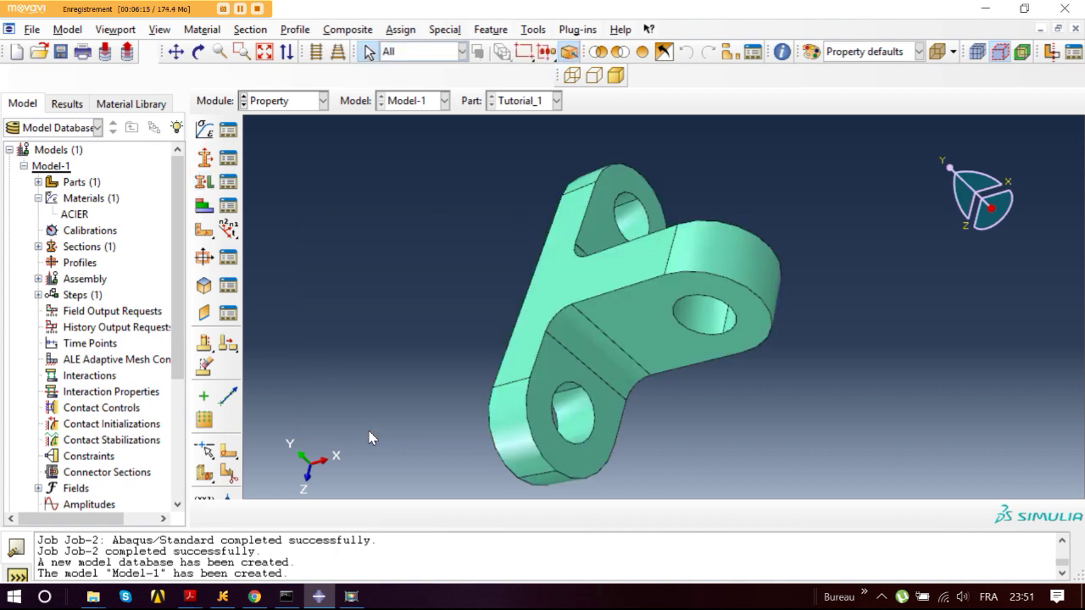
Step: Create a dependent instance of the Tutorial_1 part in the assembly
{"action": "left_click", "coordinate": [283, 106]}
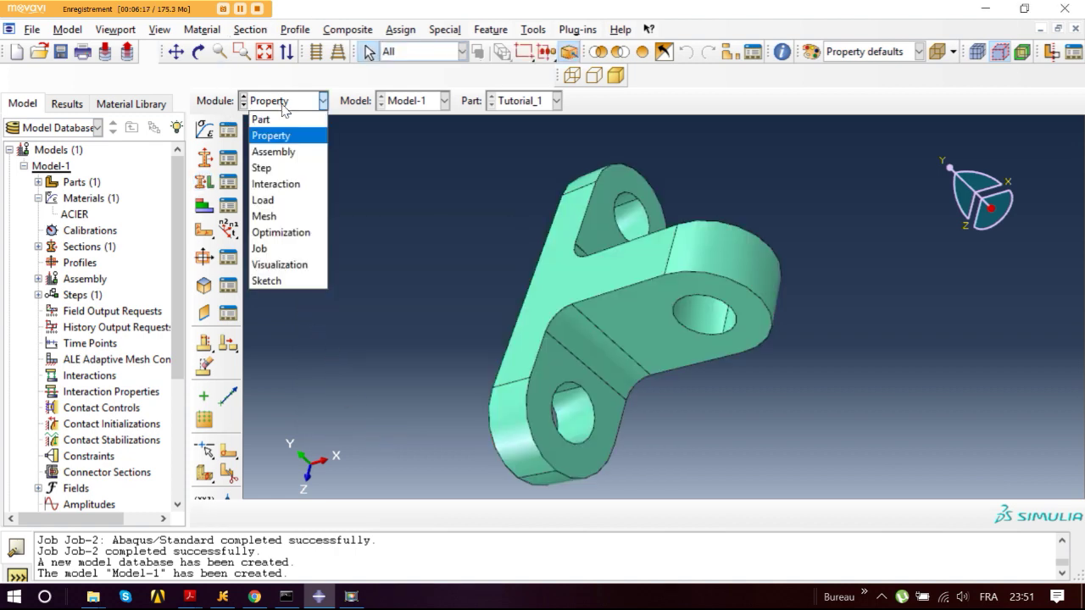
{"action": "left_click", "coordinate": [280, 152]}
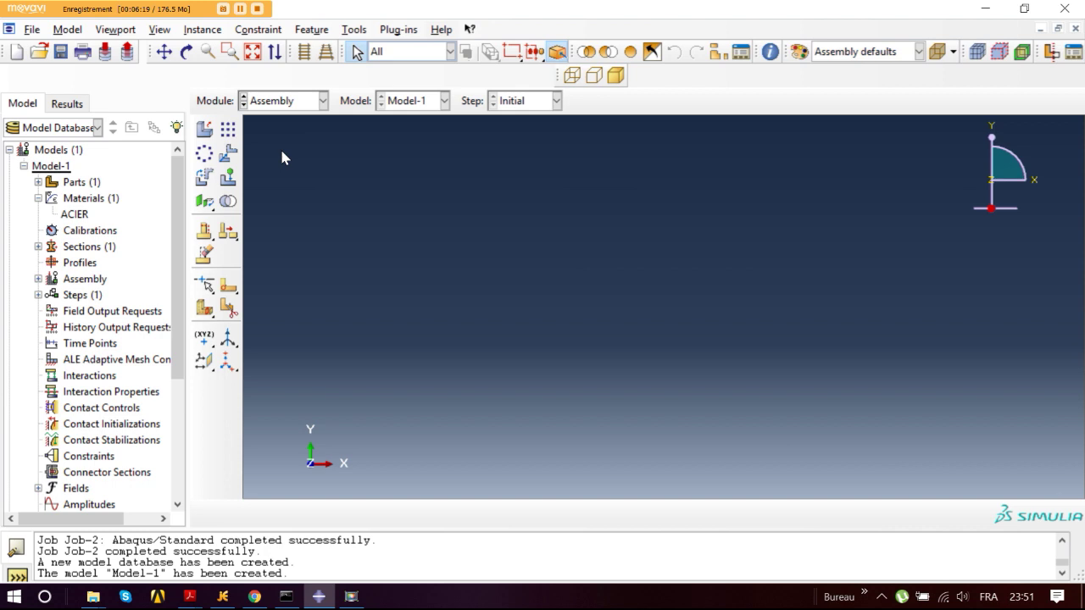
{"action": "left_click", "coordinate": [206, 130]}
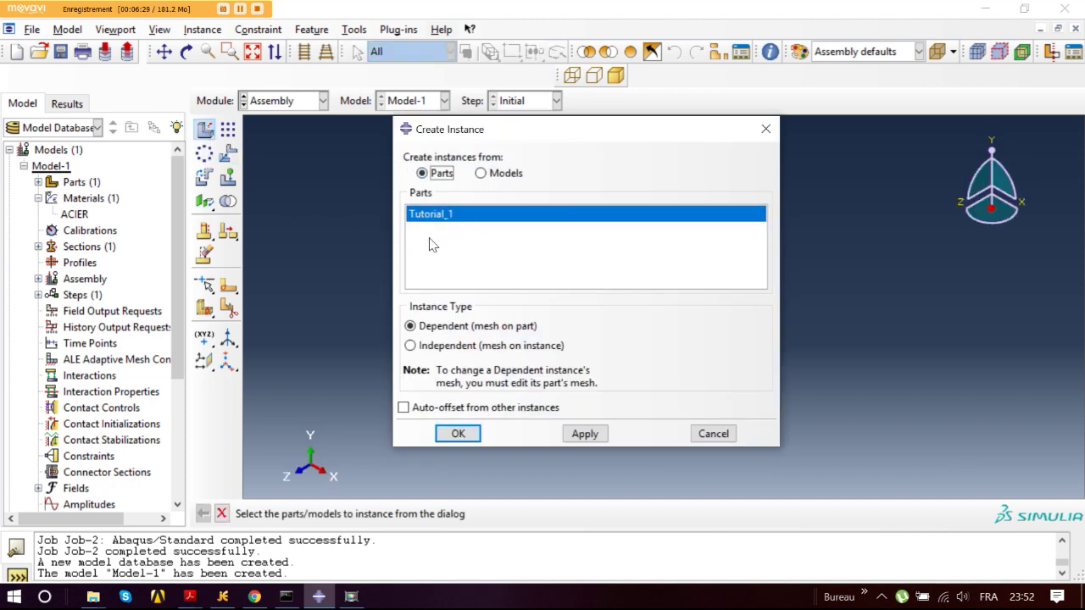
{"action": "left_click", "coordinate": [465, 438]}
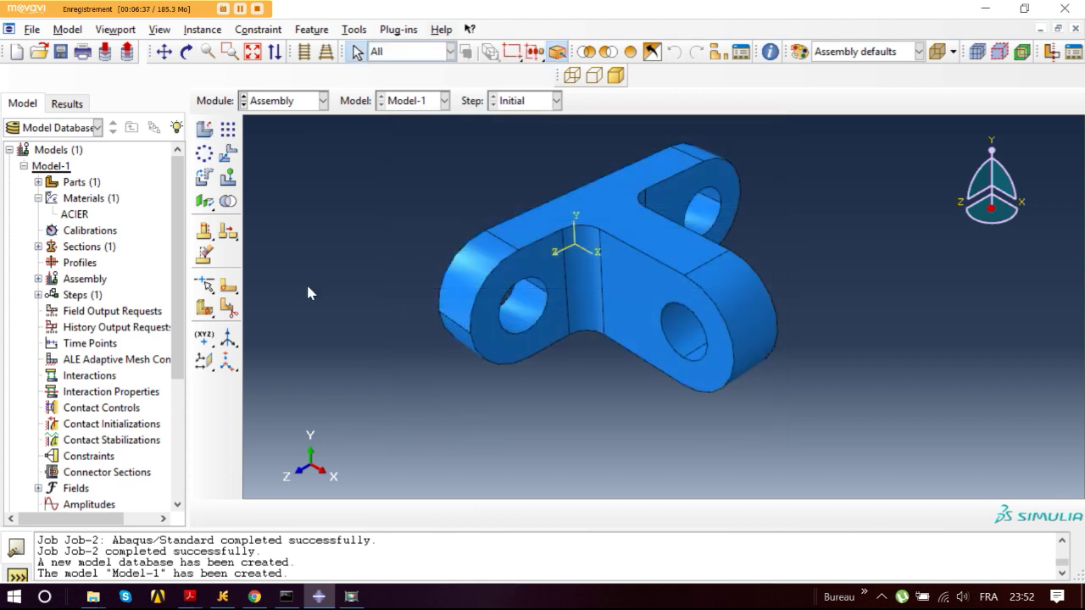
Step: Create a Static, General analysis step after the Initial step, keeping the default time period of 1 and Nlgeom off
{"action": "left_click", "coordinate": [286, 102]}
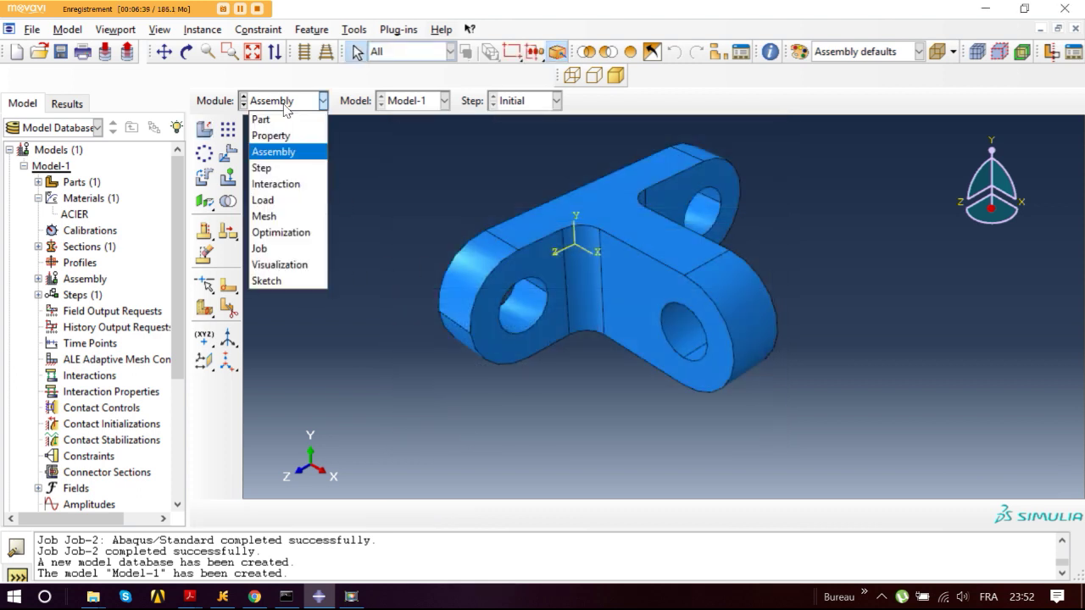
{"action": "left_click", "coordinate": [282, 169]}
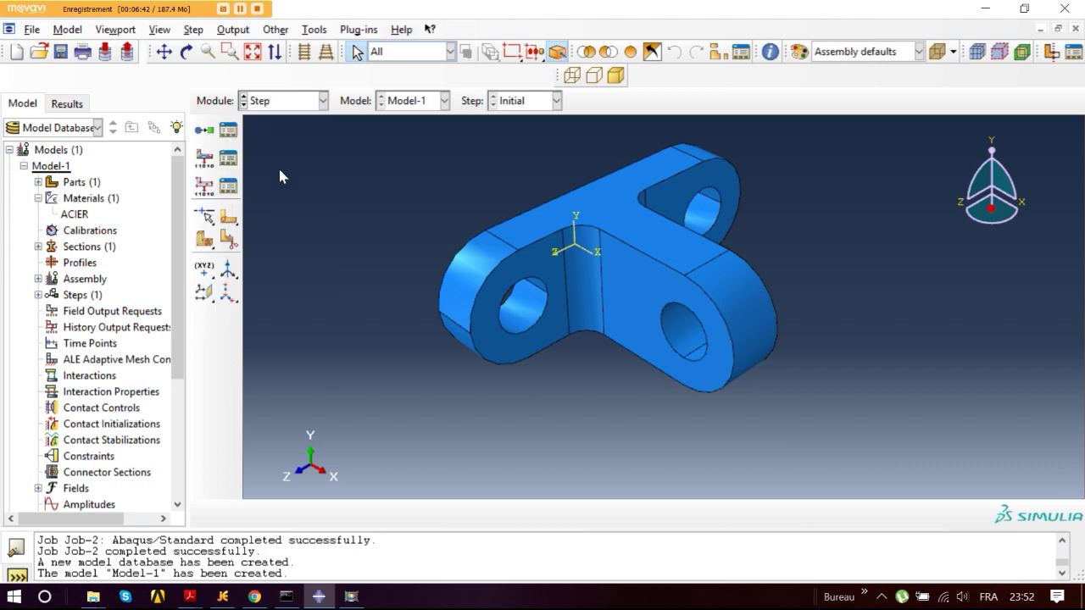
{"action": "left_click", "coordinate": [204, 130]}
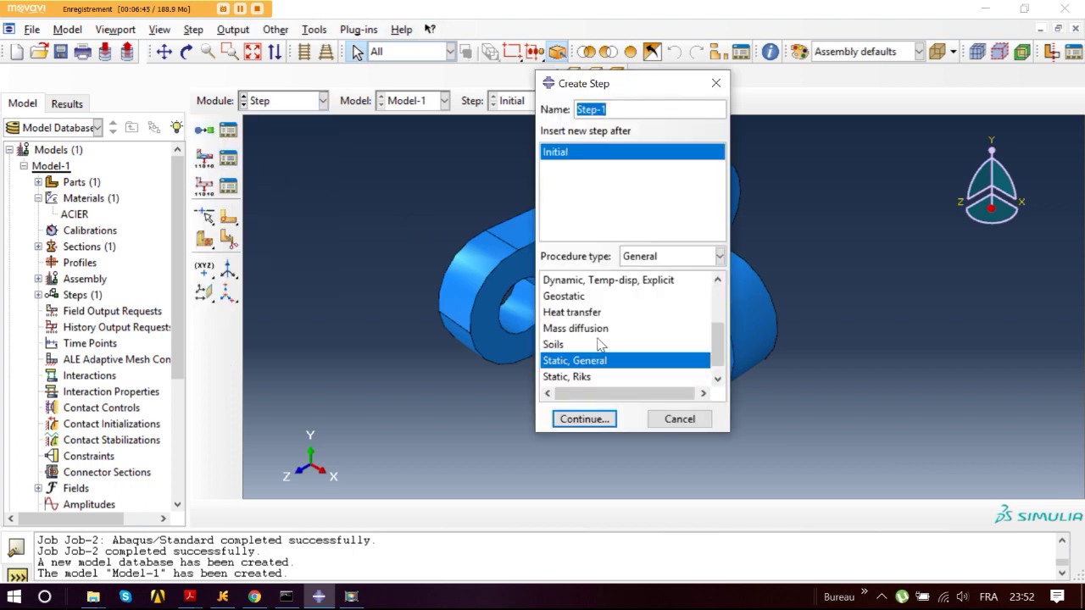
{"action": "scroll", "coordinate": [625, 339], "scroll_direction": "down", "scroll_amount": 1}
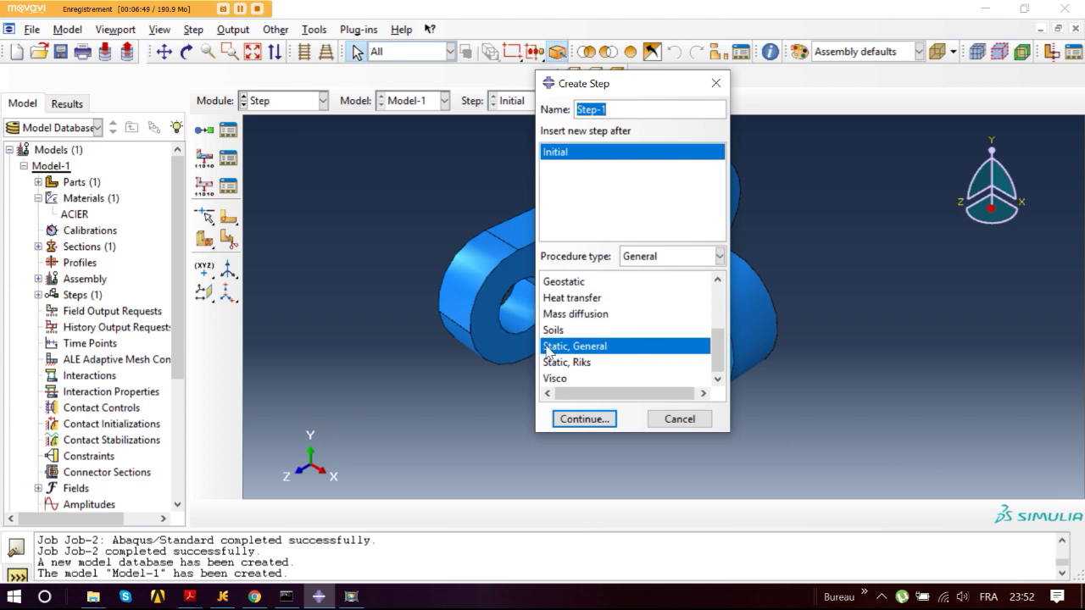
{"action": "left_click", "coordinate": [584, 419]}
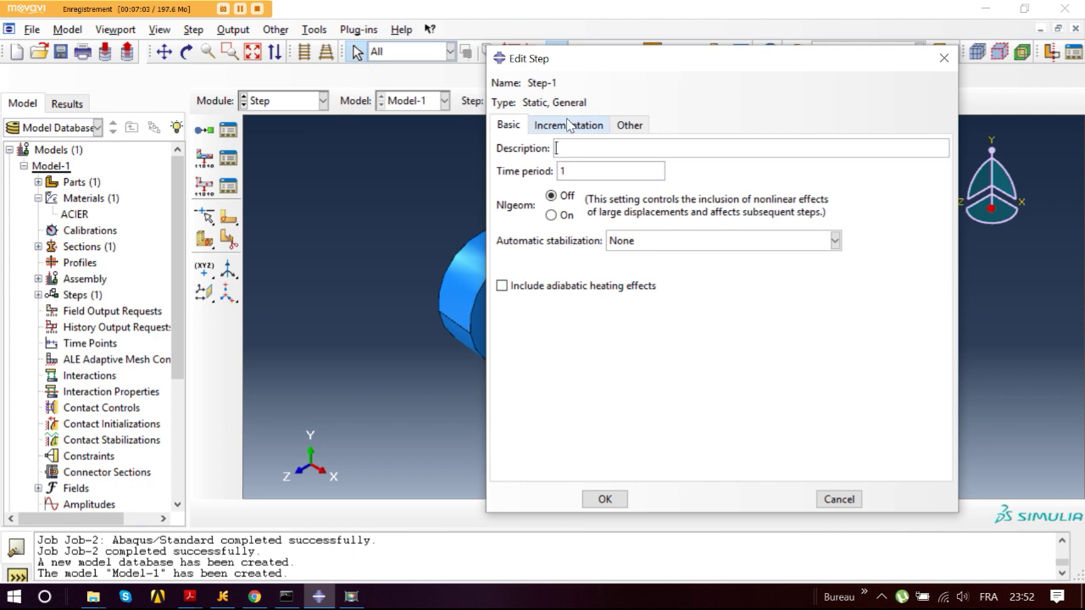
{"action": "left_click", "coordinate": [604, 499]}
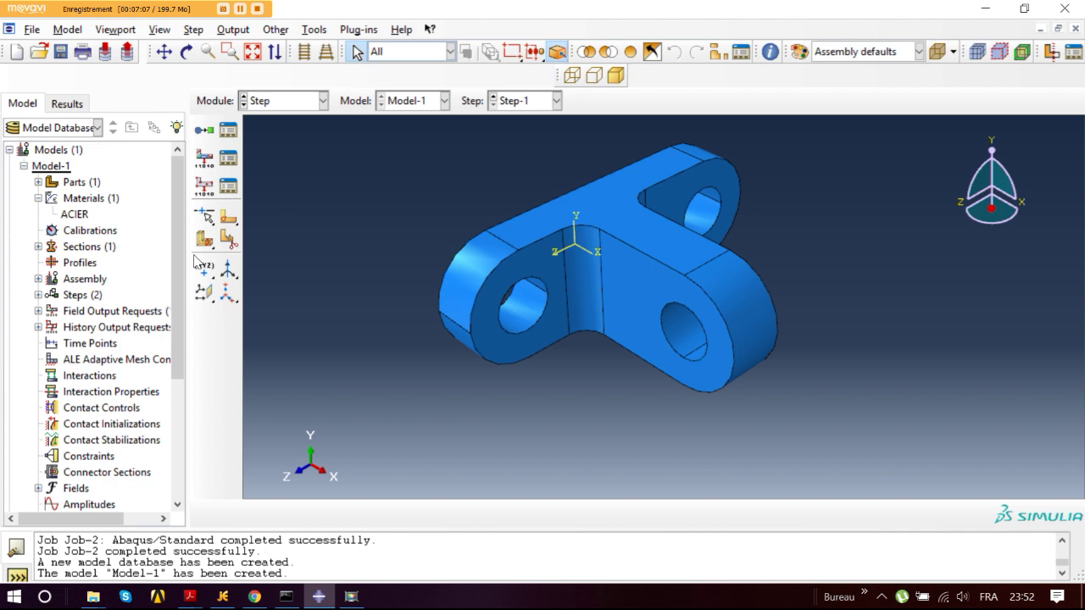
{"action": "scroll", "coordinate": [146, 322], "scroll_direction": "down", "scroll_amount": 2}
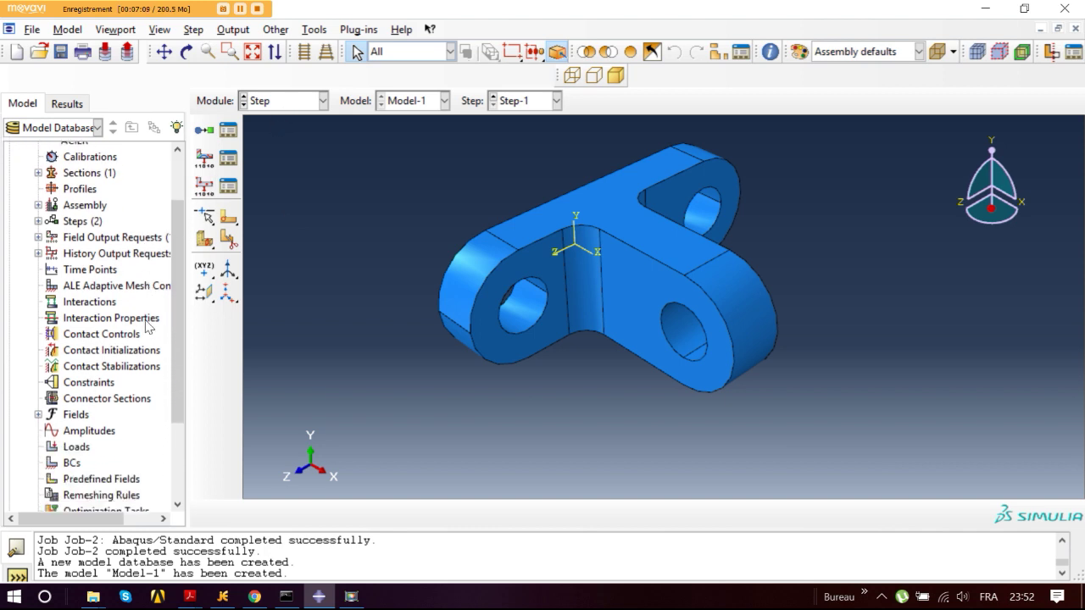
{"action": "scroll", "coordinate": [146, 324], "scroll_direction": "down", "scroll_amount": 3}
{"action": "scroll", "coordinate": [154, 344], "scroll_direction": "up", "scroll_amount": 4}
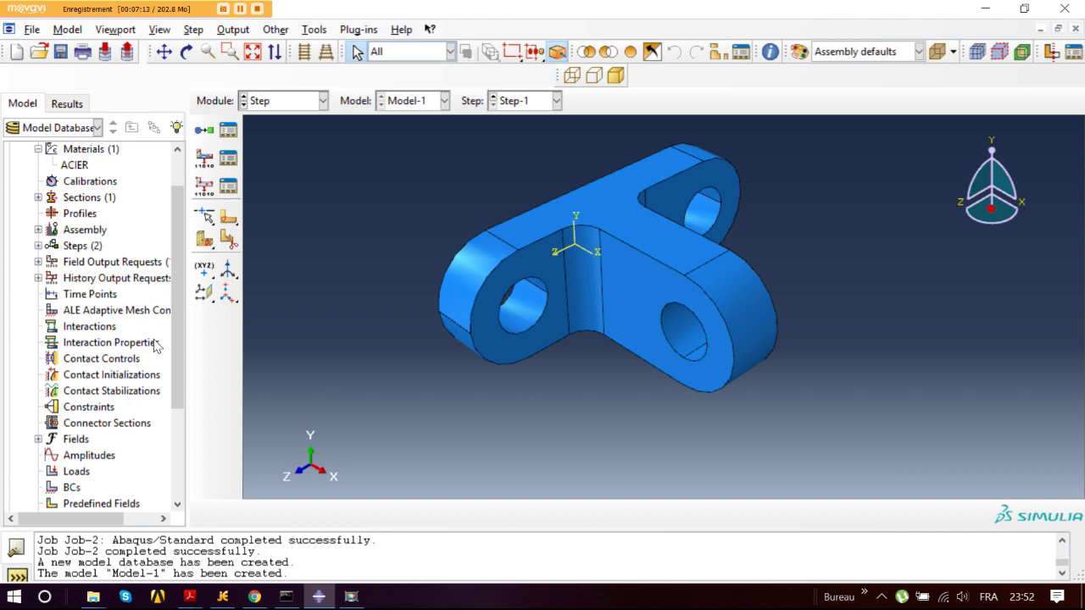
{"action": "scroll", "coordinate": [154, 344], "scroll_direction": "down", "scroll_amount": 1}
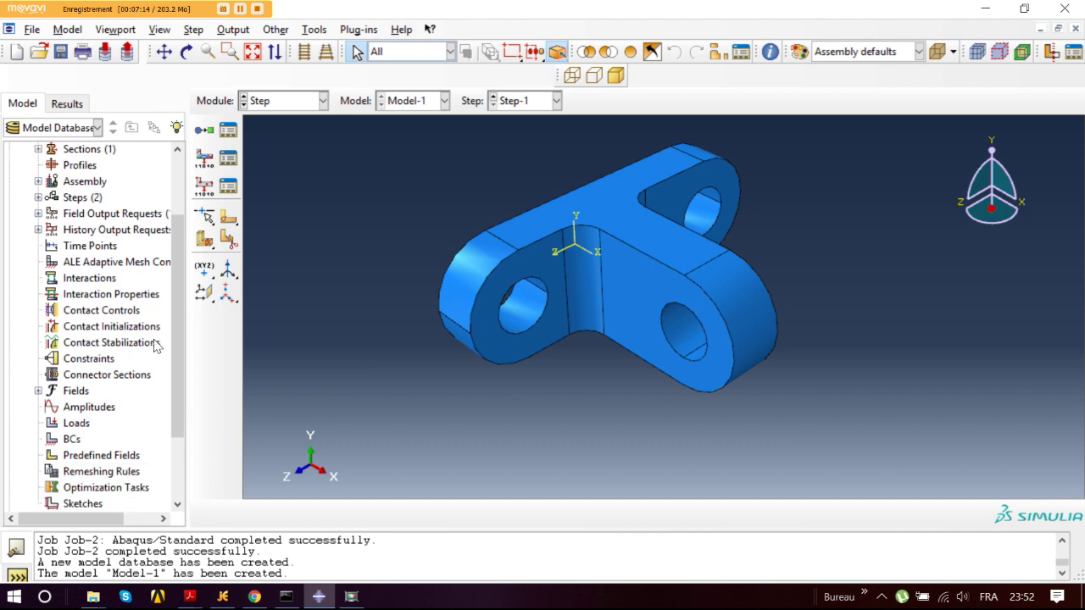
Step: Create a Displacement/Rotation boundary condition in Step-1 on one half of an end lug's hole surface, with U1, U2 and U3 set to 0
{"action": "left_click", "coordinate": [289, 101]}
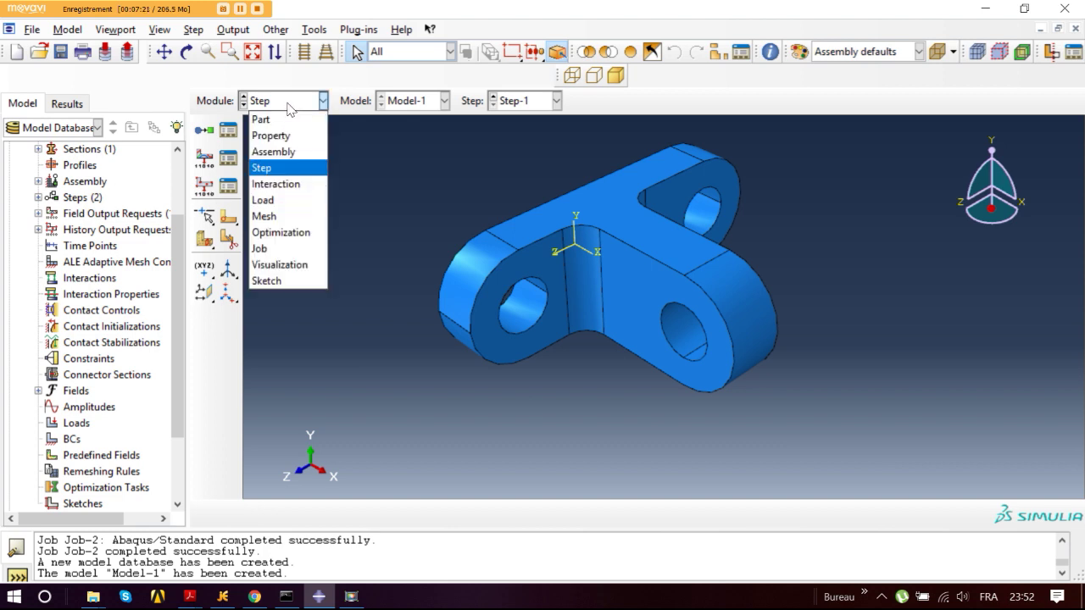
{"action": "left_click", "coordinate": [275, 201]}
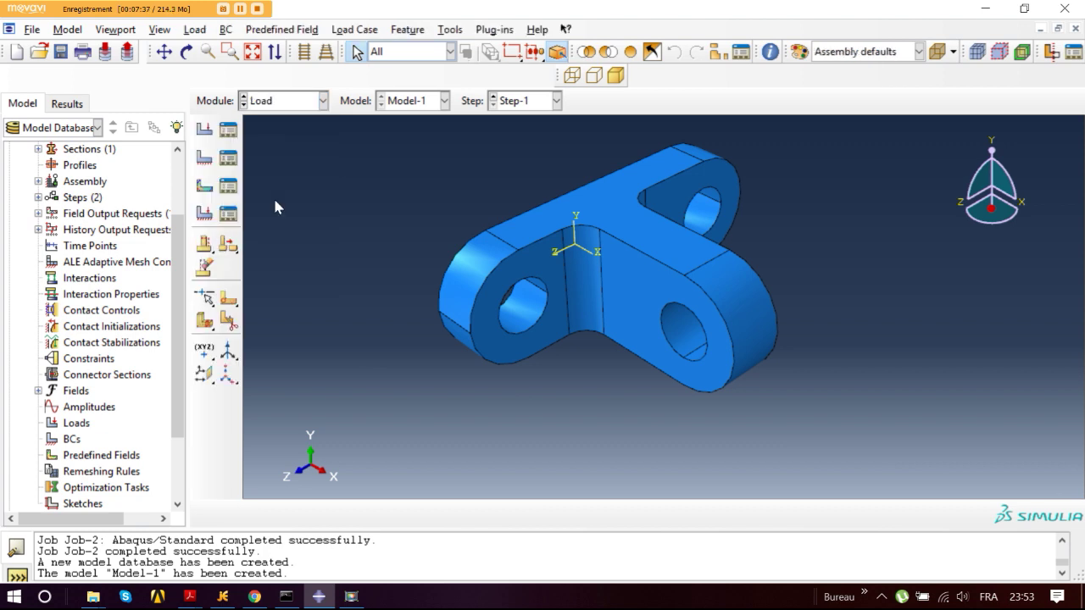
{"action": "left_click", "coordinate": [204, 159]}
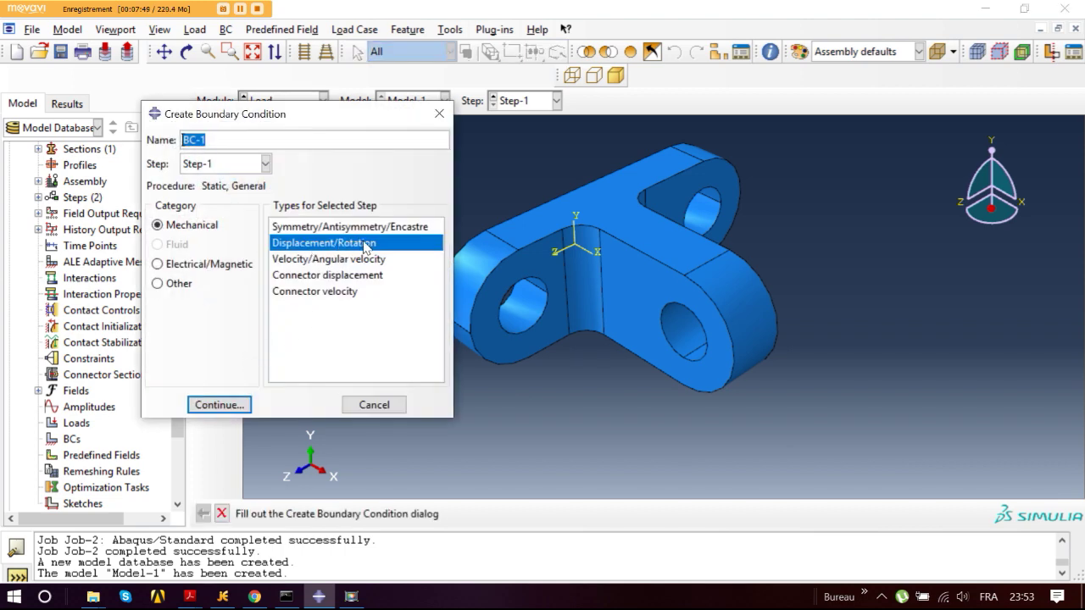
{"action": "left_click", "coordinate": [235, 406]}
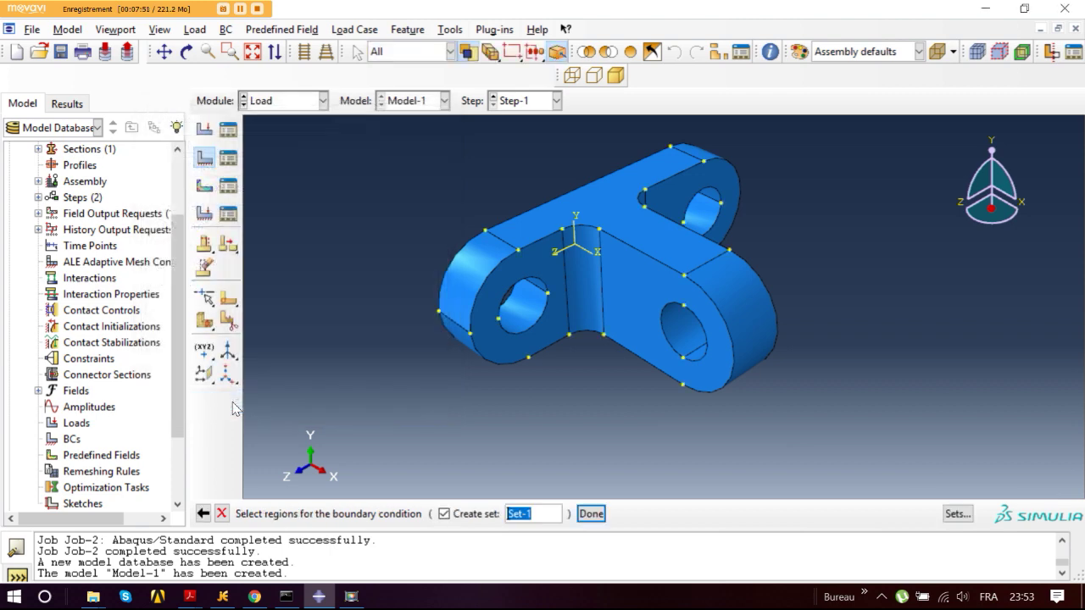
{"action": "left_click", "coordinate": [521, 316]}
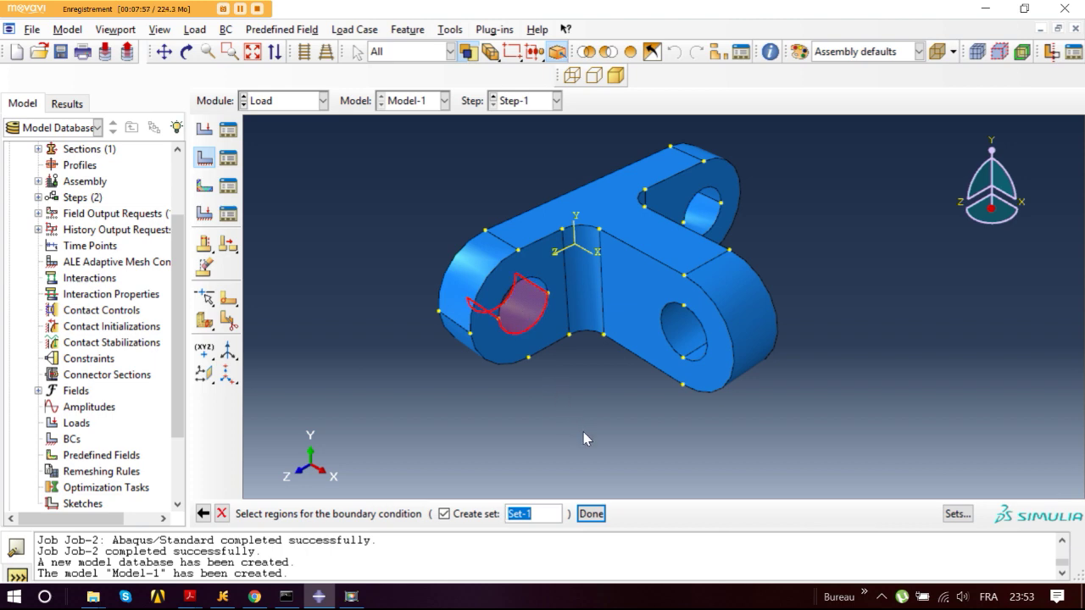
{"action": "left_click", "coordinate": [591, 514]}
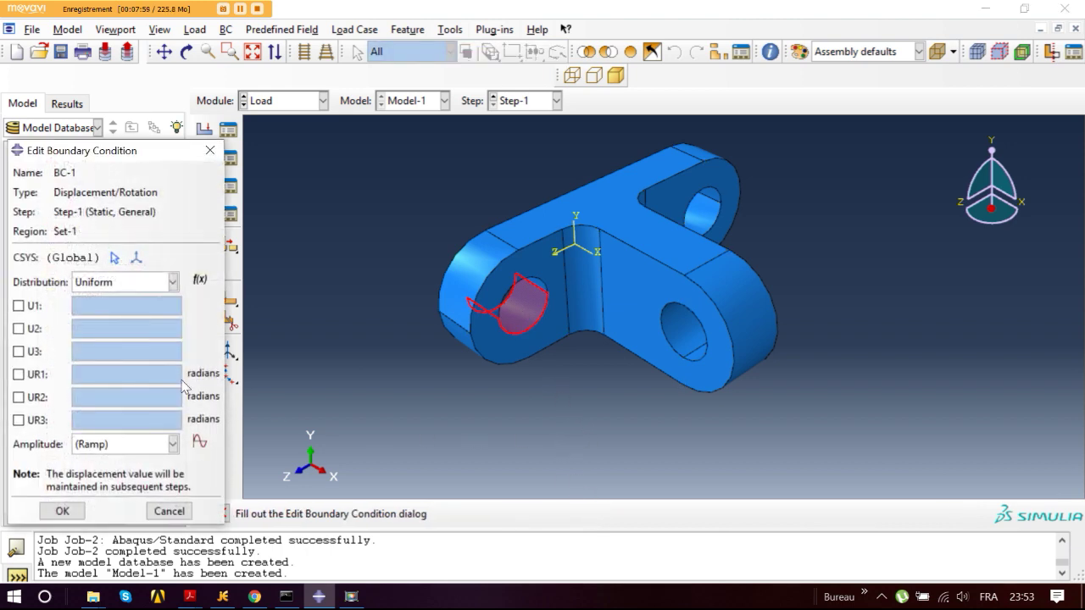
{"action": "left_click", "coordinate": [18, 306]}
{"action": "left_click", "coordinate": [19, 329]}
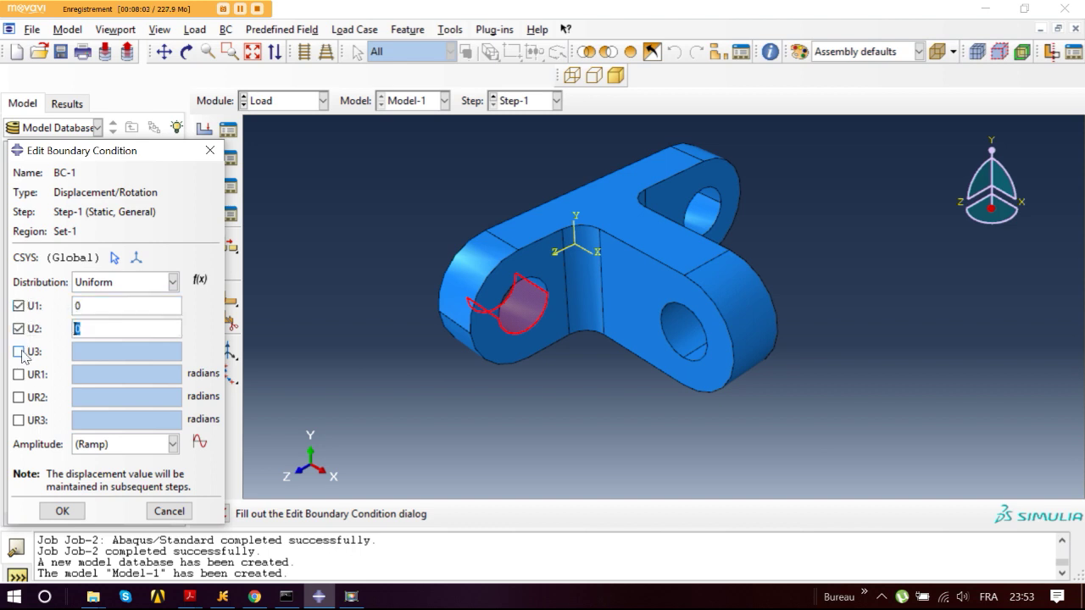
{"action": "left_click", "coordinate": [18, 352]}
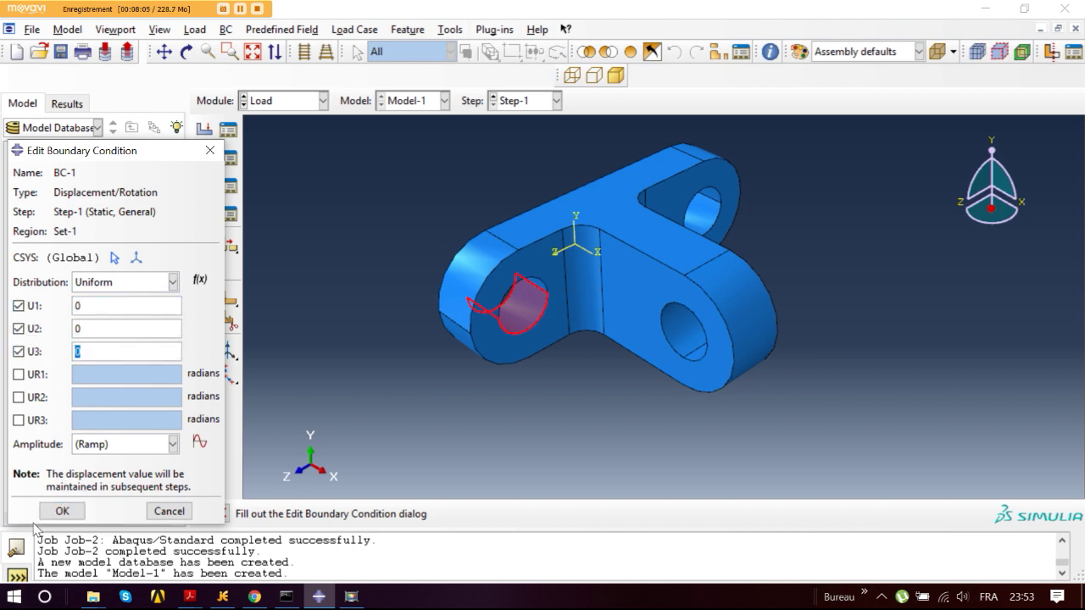
{"action": "left_click", "coordinate": [61, 512]}
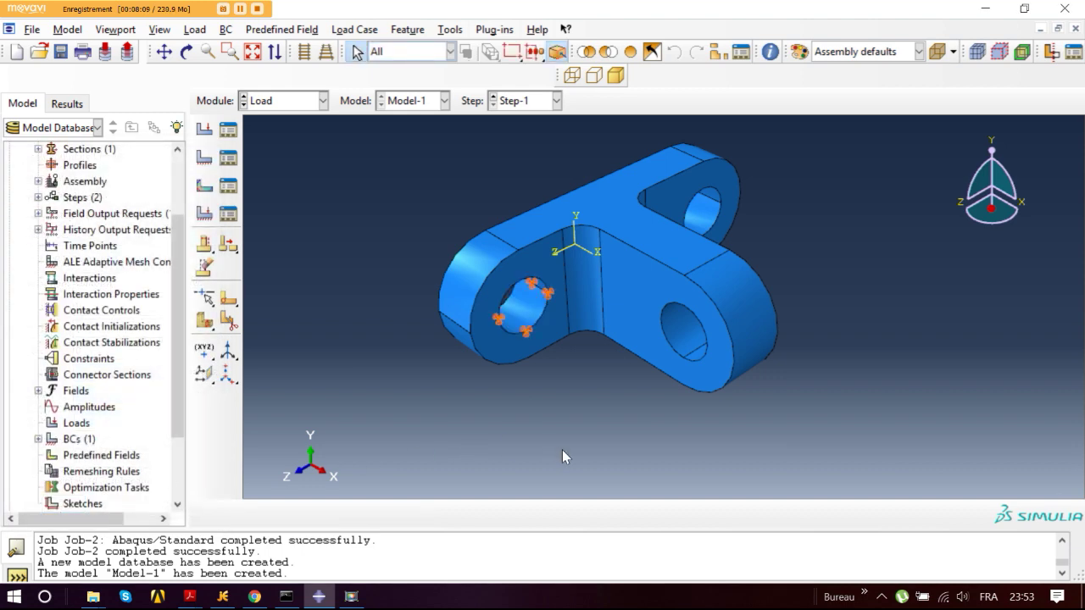
Step: Add a Displacement/Rotation boundary condition on the other half of the same end lug's hole surface, with U1, U2 and U3 at 0
{"action": "left_click_drag", "start_coordinate": [545, 430], "coordinate": [577, 322], "text": "ctrl+alt"}
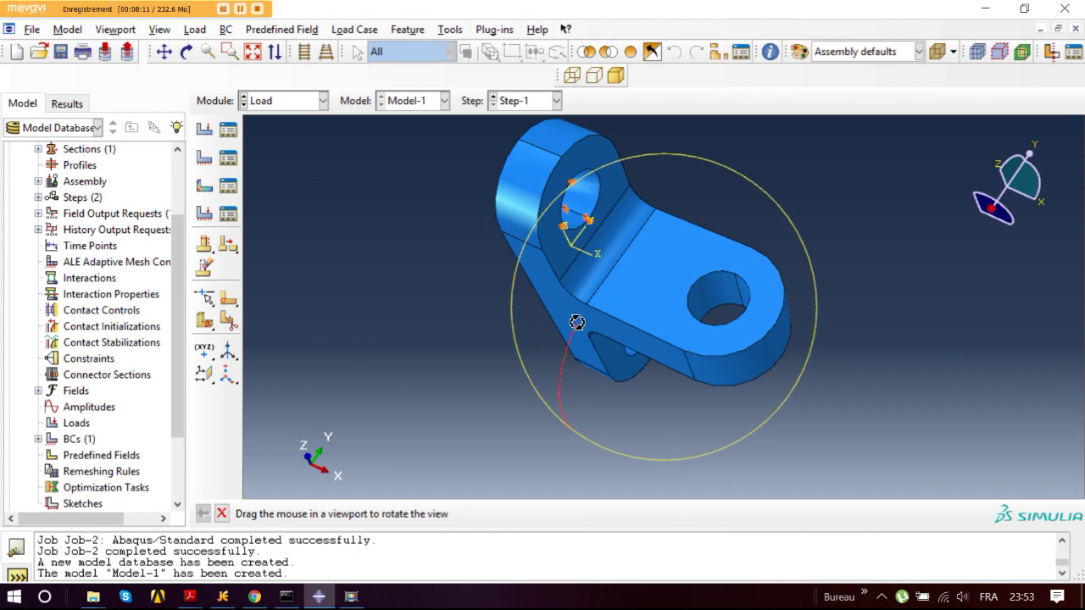
{"action": "left_click", "coordinate": [593, 207]}
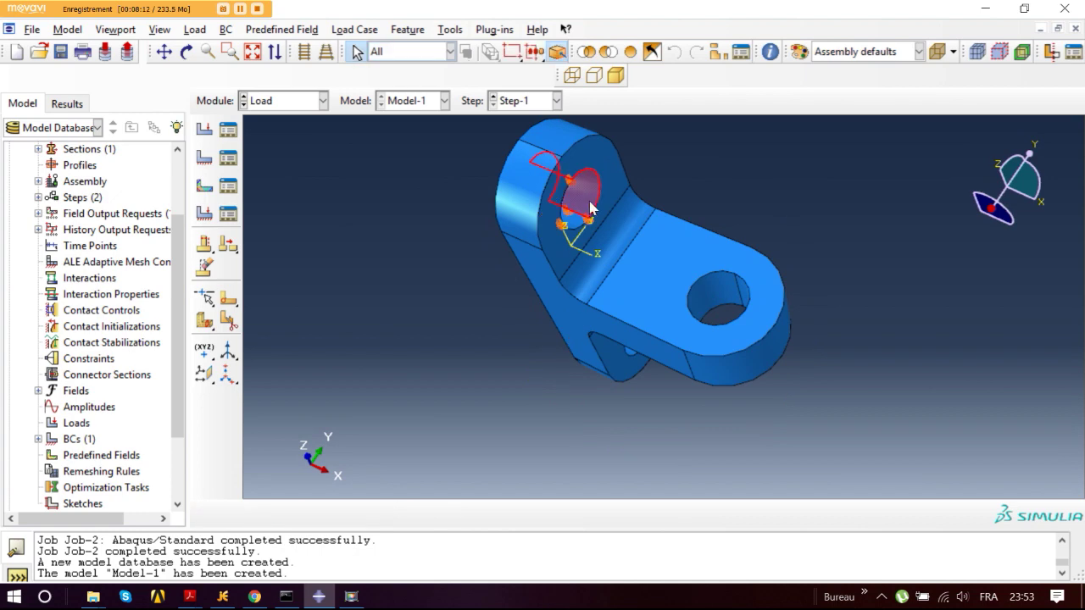
{"action": "left_click", "coordinate": [204, 158]}
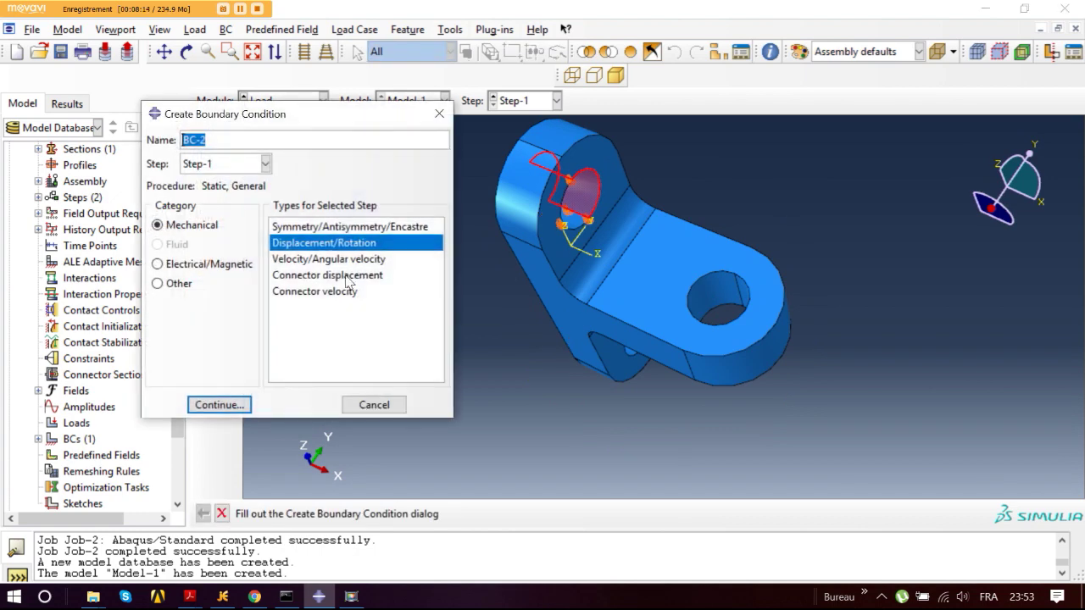
{"action": "left_click", "coordinate": [219, 405]}
{"action": "left_click", "coordinate": [590, 514]}
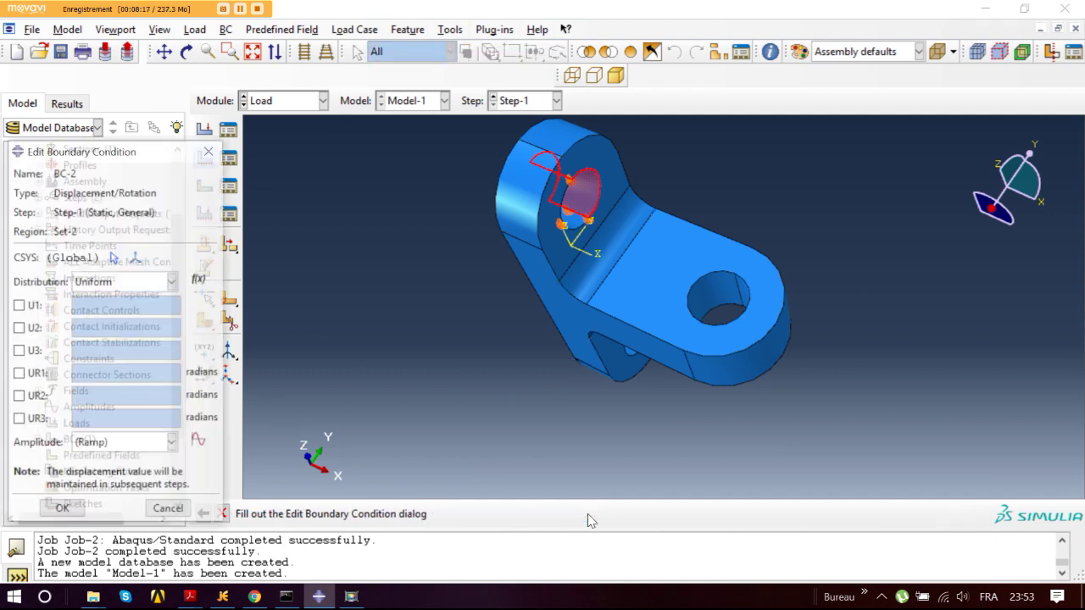
{"action": "left_click", "coordinate": [20, 306]}
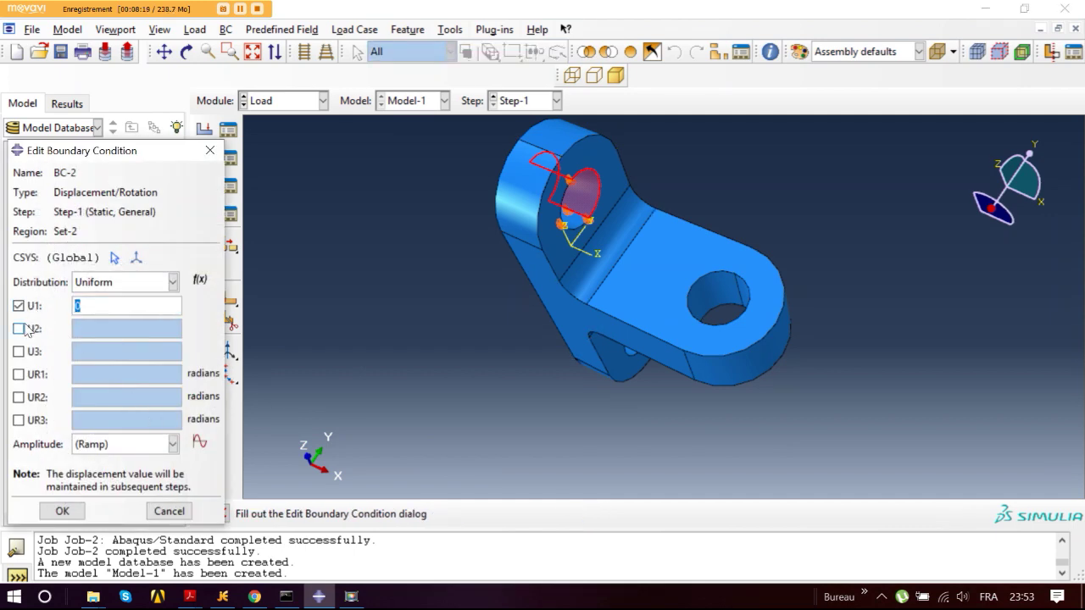
{"action": "left_click", "coordinate": [19, 329]}
{"action": "left_click", "coordinate": [19, 352]}
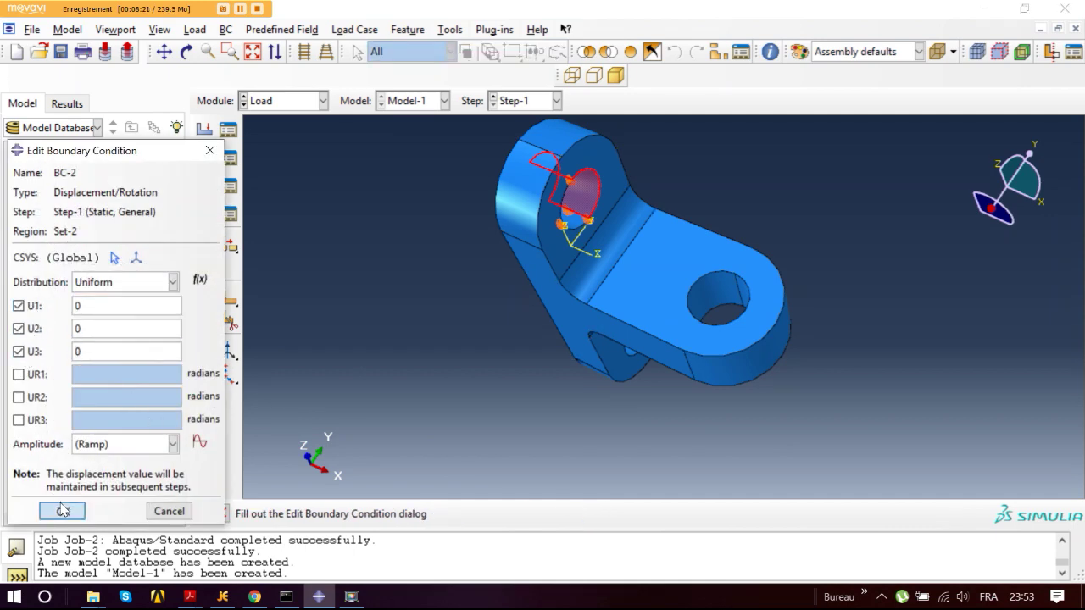
{"action": "left_click", "coordinate": [62, 510]}
Step: Add a Displacement/Rotation boundary condition on one half of the opposite end lug's hole surface, with U1, U2 and U3 fixed at 0
{"action": "mouse_move", "coordinate": [770, 388]}
{"action": "left_mouse_down", "text": "ctrl+alt"}
{"action": "mouse_move", "coordinate": [654, 331]}
{"action": "mouse_move", "coordinate": [707, 235]}
{"action": "mouse_move", "coordinate": [644, 298]}
{"action": "mouse_move", "coordinate": [685, 307]}
{"action": "mouse_move", "coordinate": [770, 395]}
{"action": "left_mouse_up", "text": "ctrl+alt"}
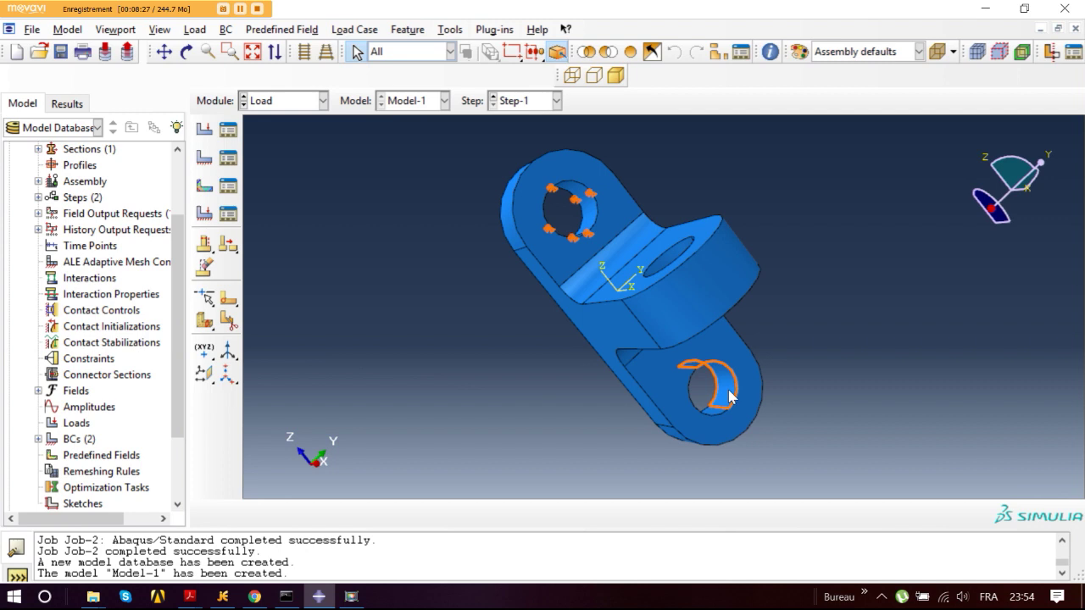
{"action": "left_click", "coordinate": [730, 396]}
{"action": "left_click_drag", "start_coordinate": [773, 332], "coordinate": [659, 296], "text": "ctrl+alt"}
{"action": "left_click", "coordinate": [207, 160]}
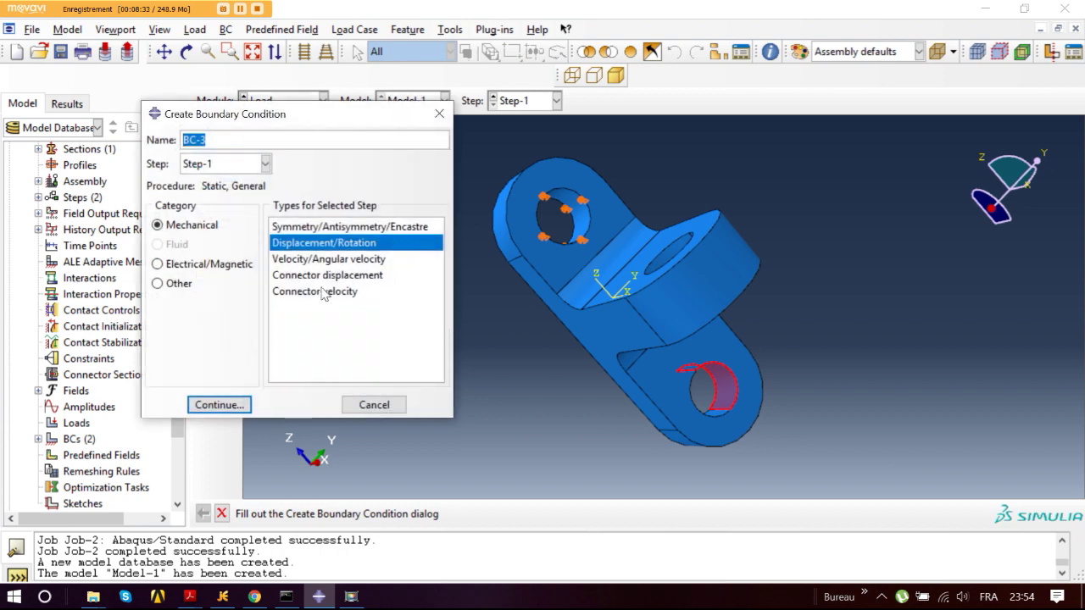
{"action": "left_click", "coordinate": [227, 408]}
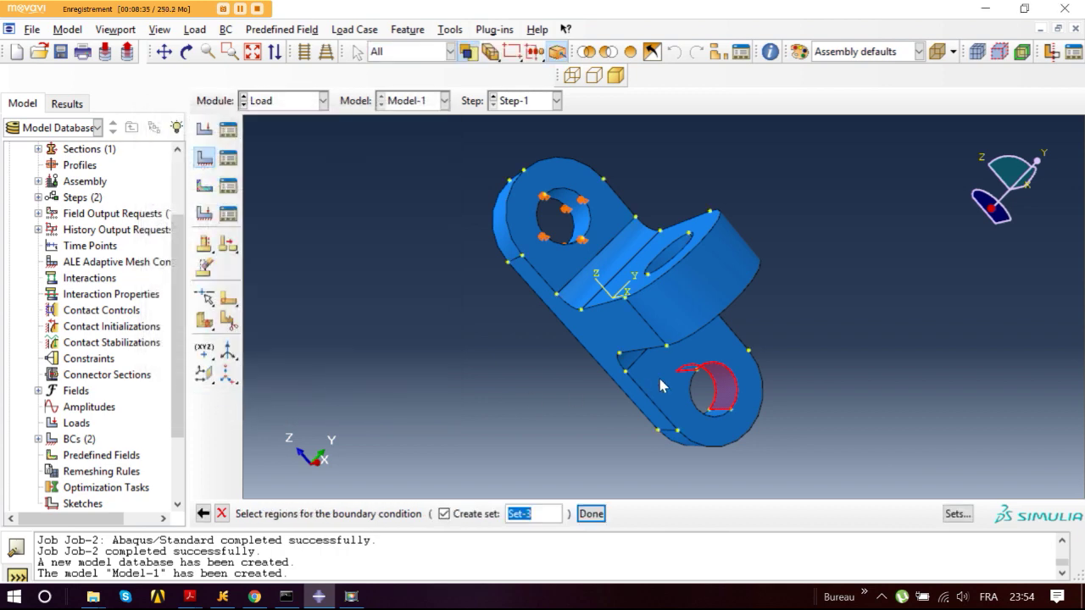
{"action": "left_click", "coordinate": [590, 515]}
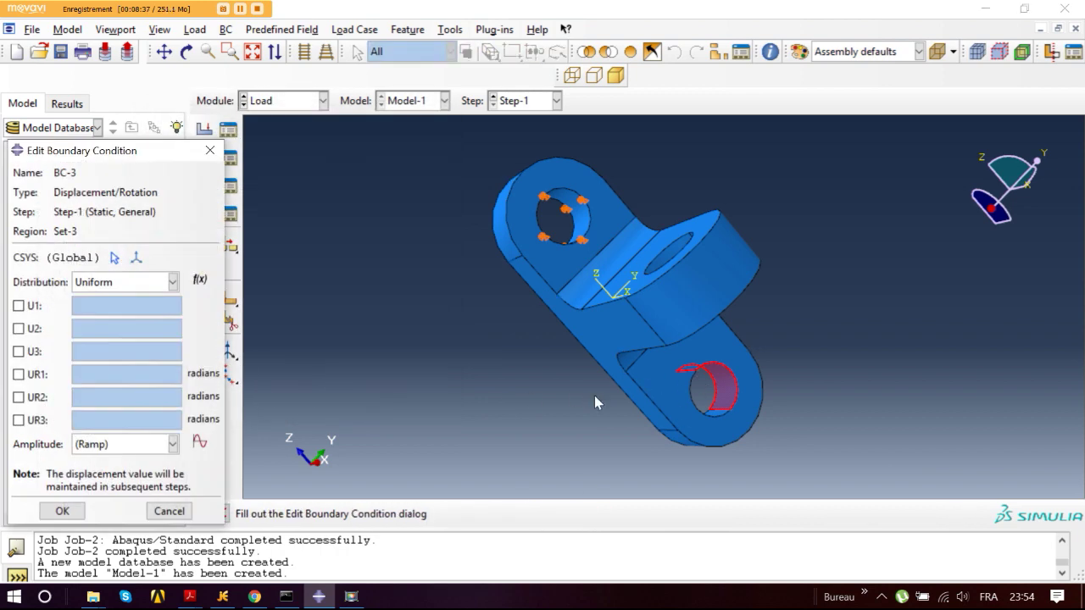
{"action": "left_click", "coordinate": [18, 306]}
{"action": "left_click", "coordinate": [19, 329]}
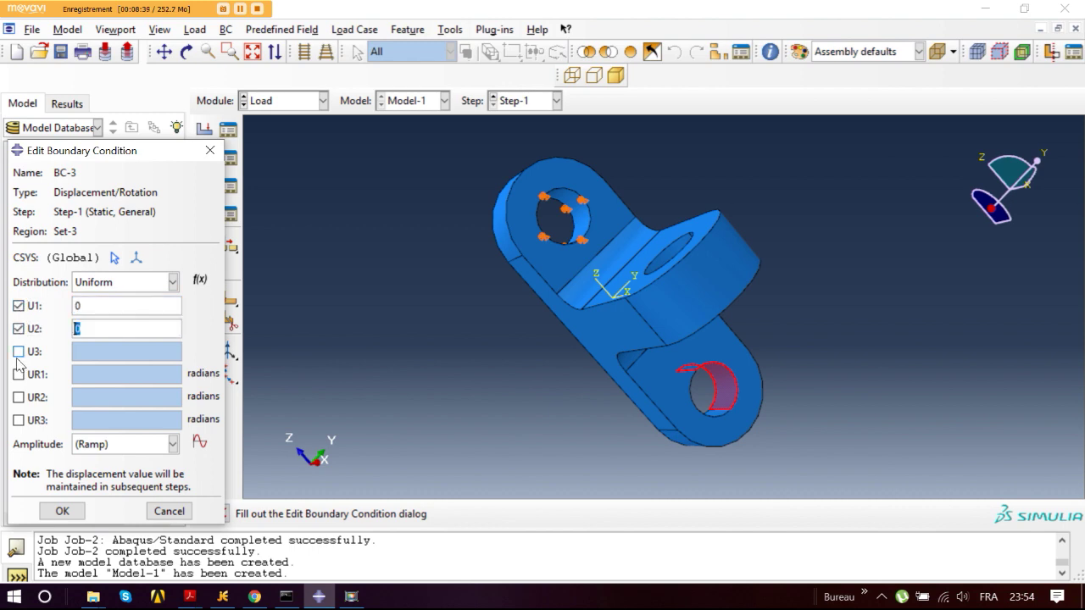
{"action": "left_click", "coordinate": [19, 352]}
{"action": "left_click", "coordinate": [62, 511]}
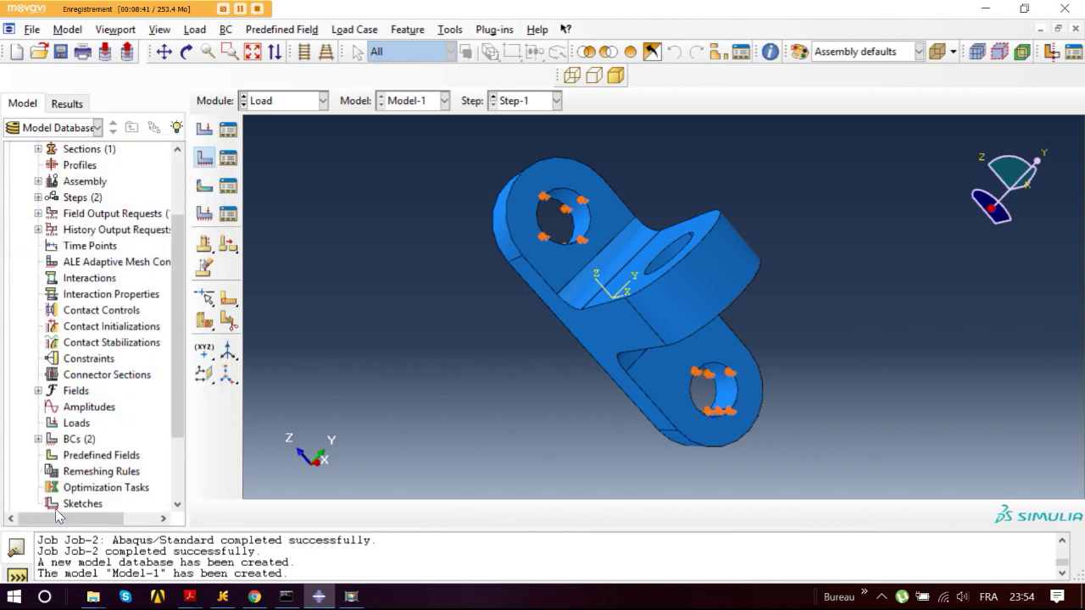
{"action": "left_click_drag", "start_coordinate": [780, 332], "coordinate": [721, 418], "text": "ctrl+alt"}
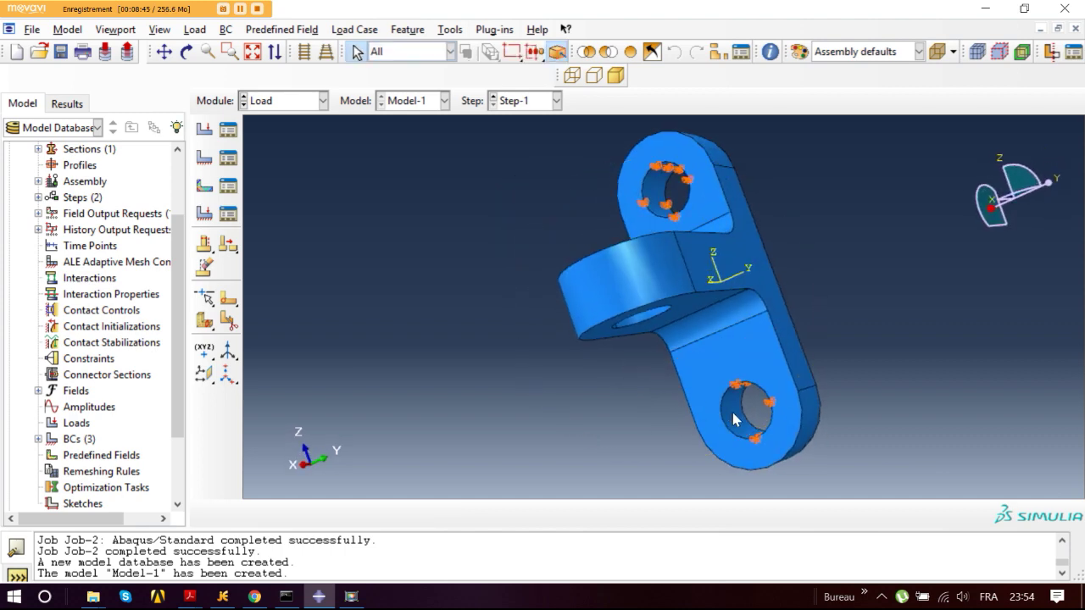
Step: Add a Displacement/Rotation boundary condition on the remaining half of the second end lug's hole surface, with U1, U2 and U3 at 0
{"action": "left_click", "coordinate": [202, 160]}
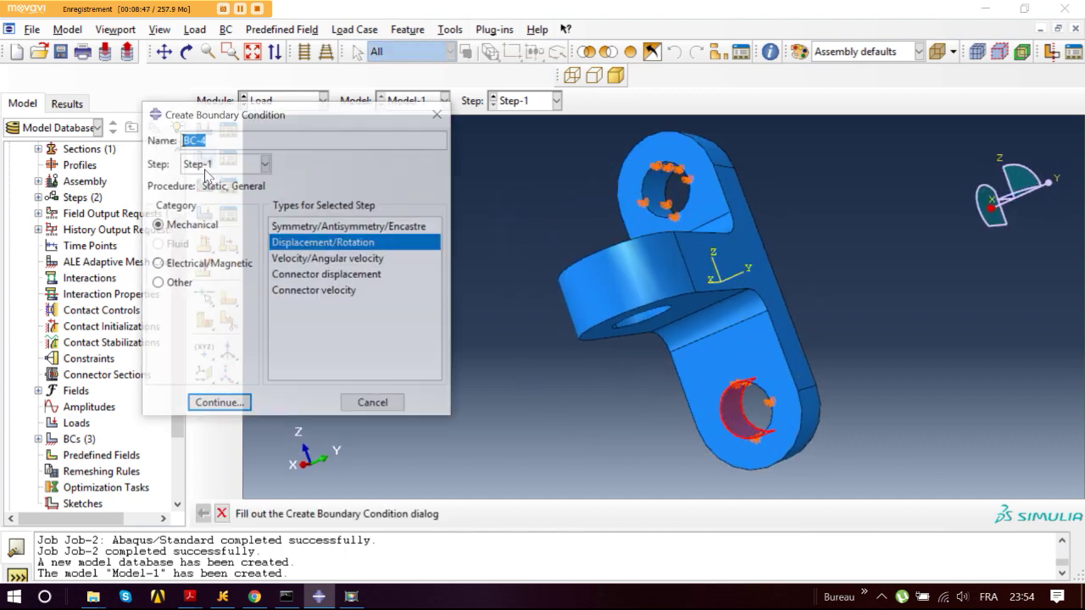
{"action": "left_click", "coordinate": [242, 404]}
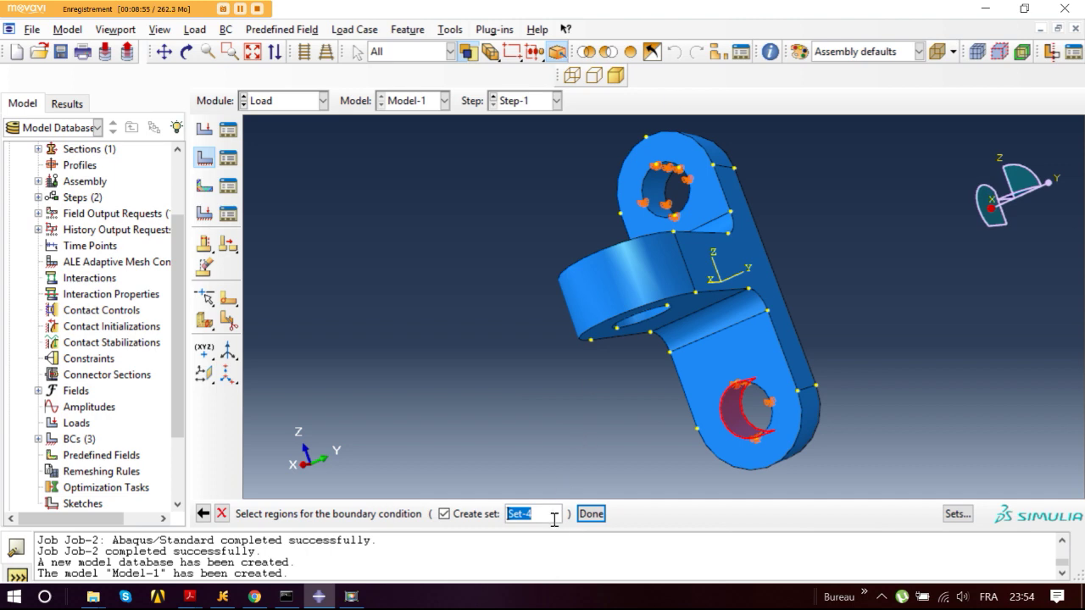
{"action": "left_click", "coordinate": [591, 514]}
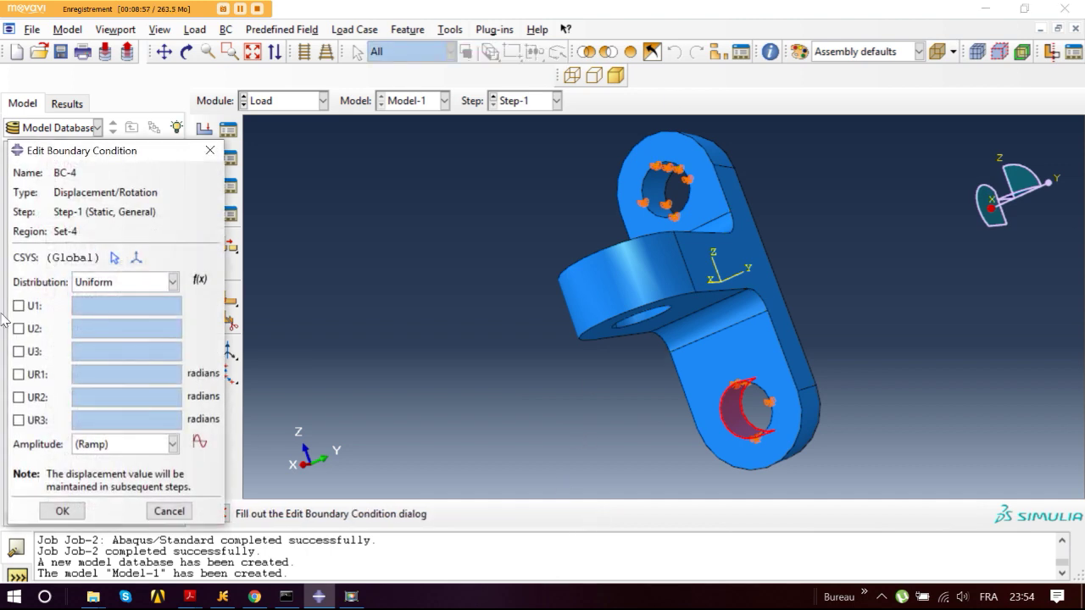
{"action": "left_click", "coordinate": [23, 308]}
{"action": "left_click", "coordinate": [19, 329]}
{"action": "left_click", "coordinate": [19, 352]}
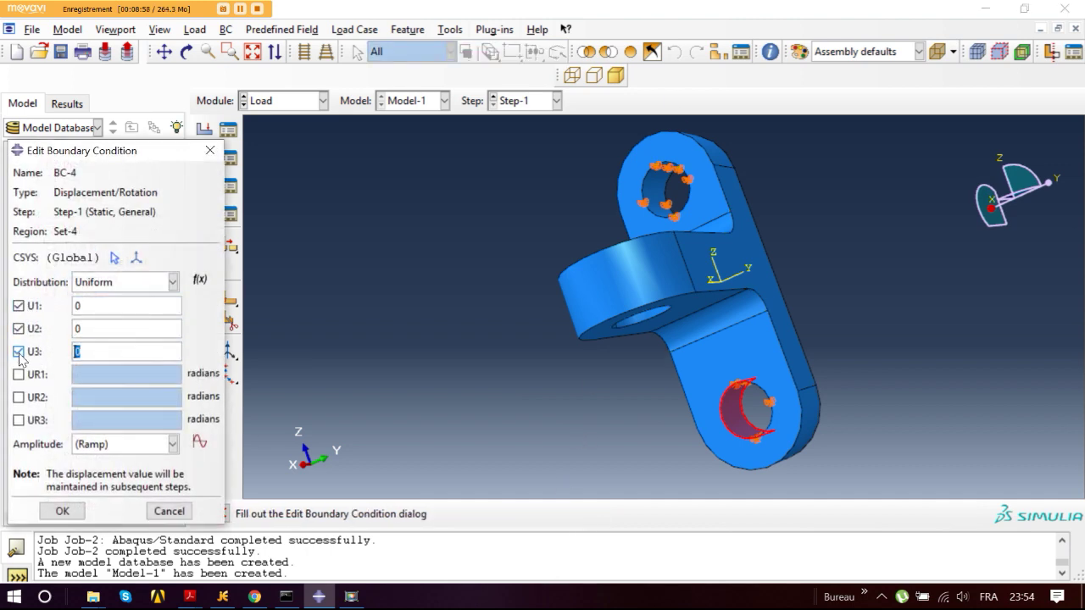
{"action": "left_click", "coordinate": [61, 512]}
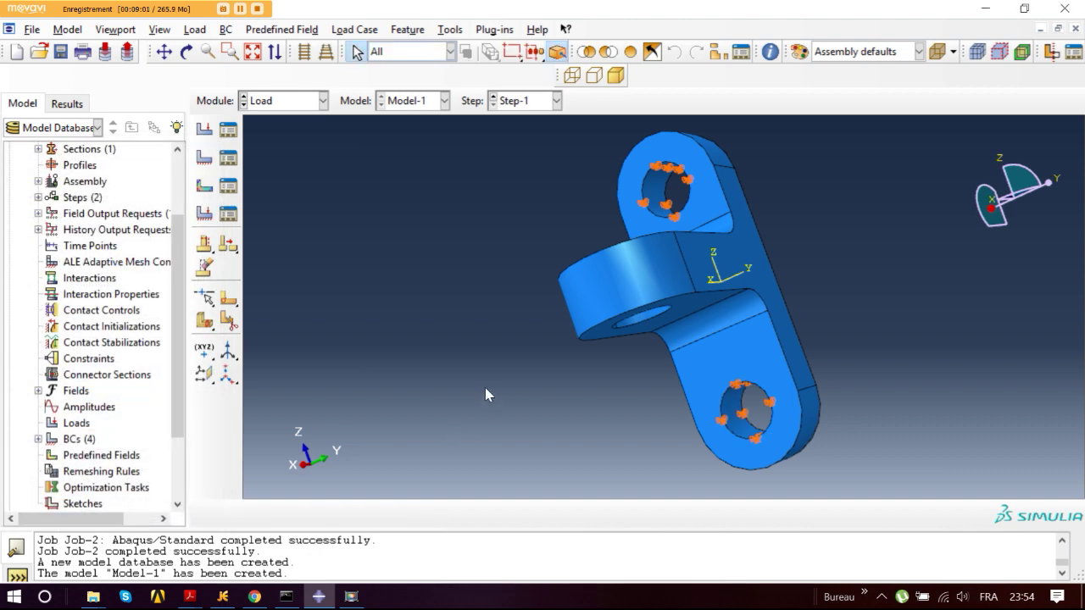
{"action": "left_click_drag", "start_coordinate": [591, 314], "coordinate": [624, 196], "text": "ctrl+alt"}
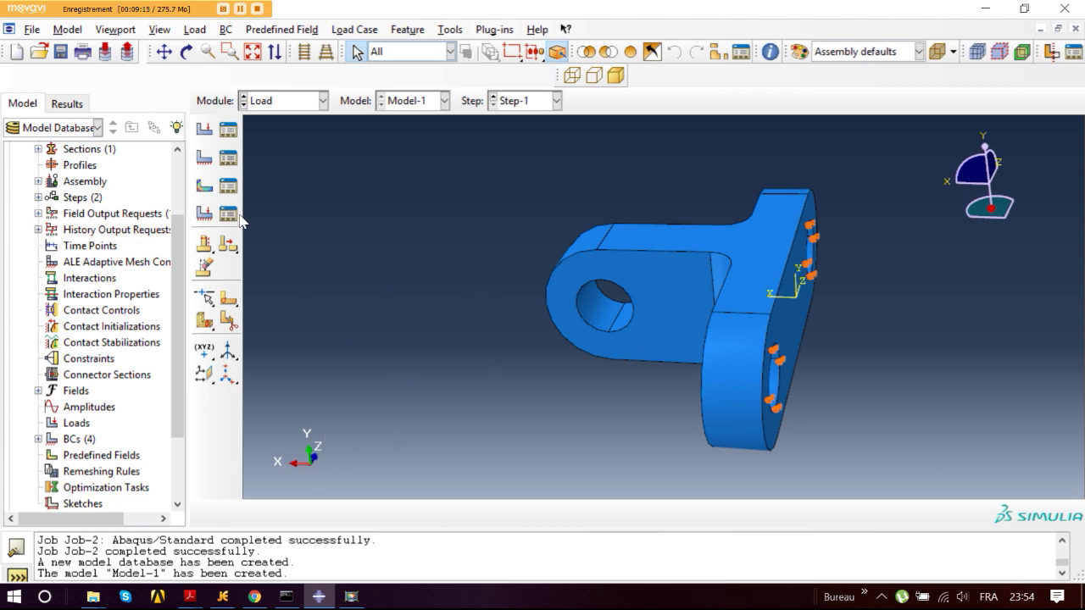
{"action": "left_click", "coordinate": [204, 129]}
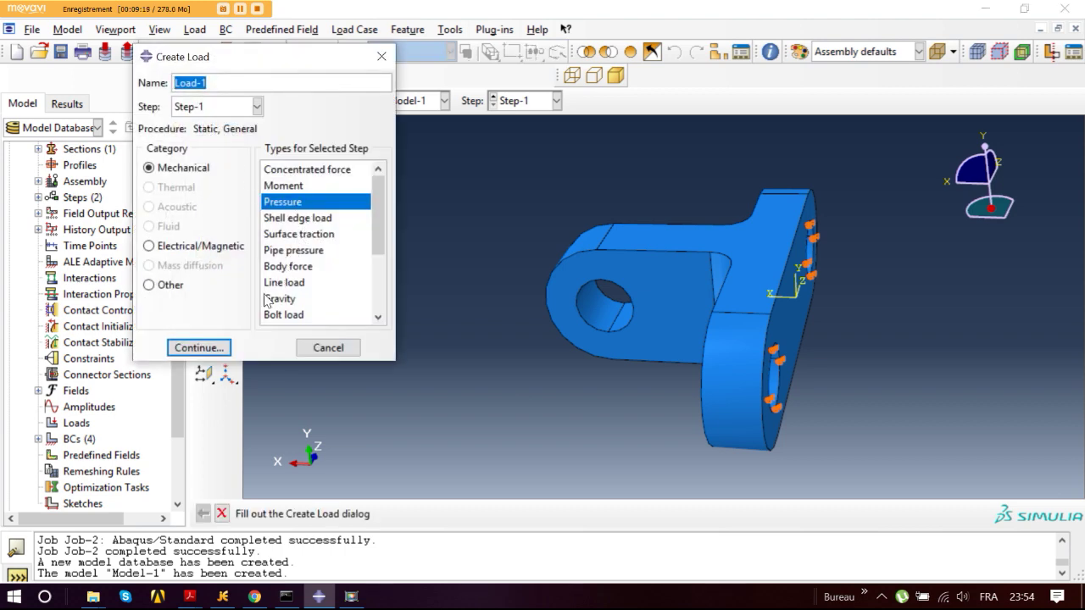
{"action": "left_click", "coordinate": [219, 347]}
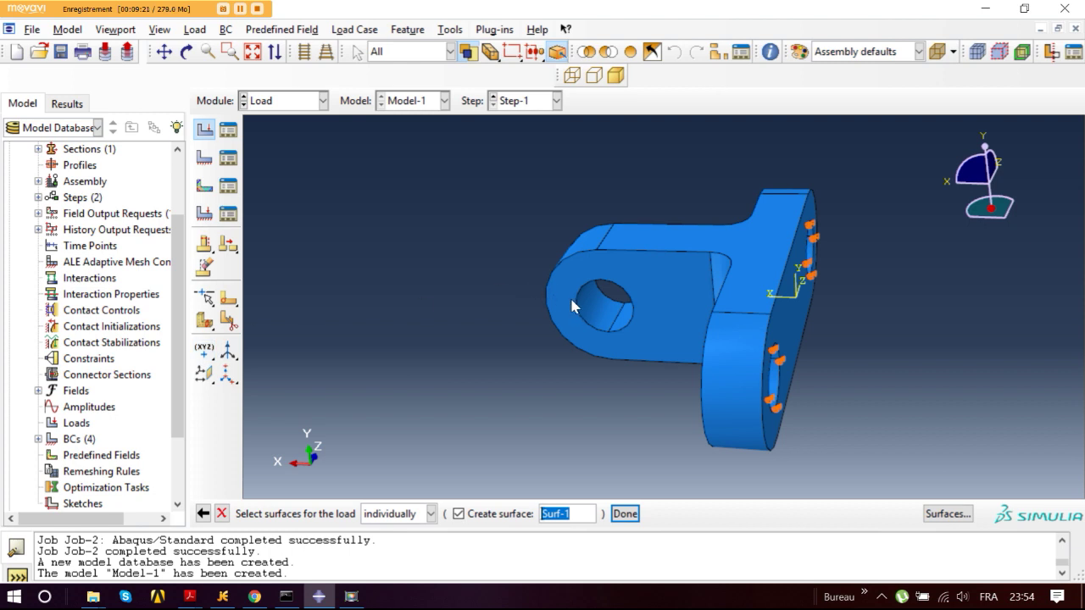
{"action": "left_click", "coordinate": [592, 310]}
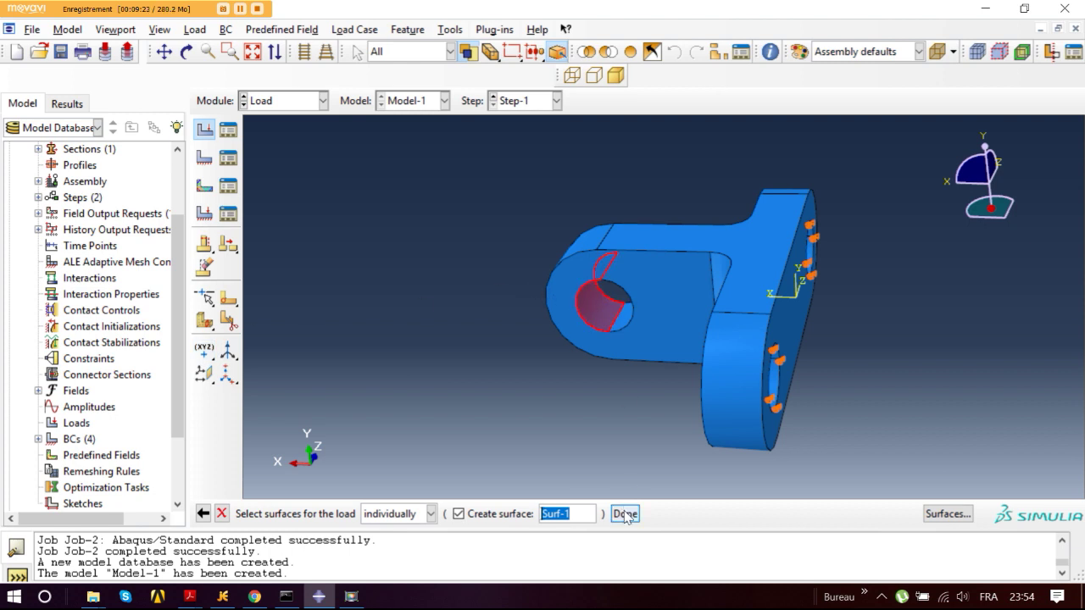
{"action": "left_click", "coordinate": [625, 514]}
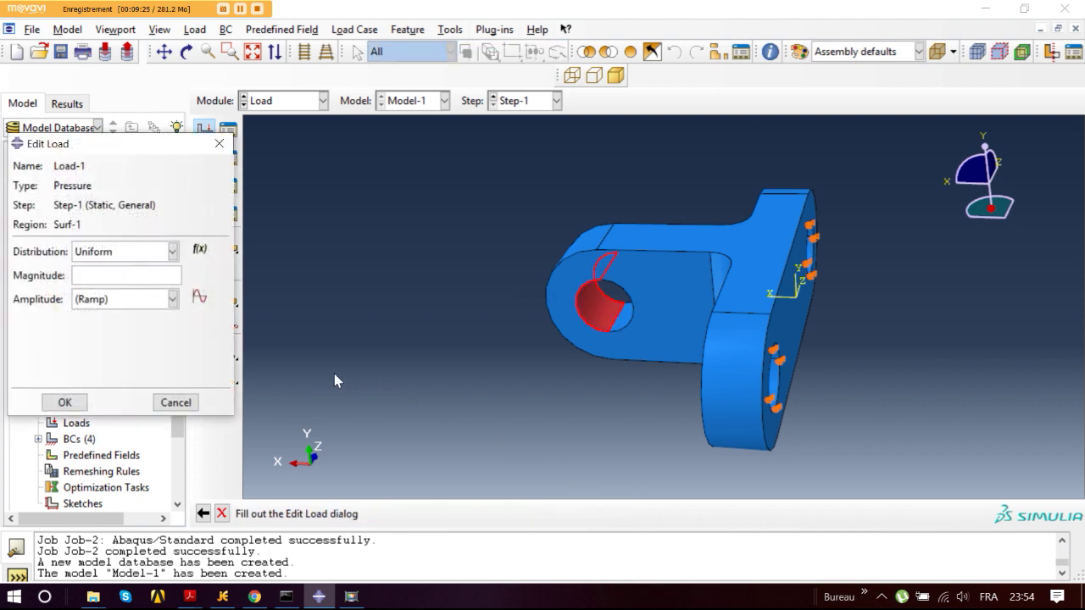
{"action": "left_click", "coordinate": [176, 402]}
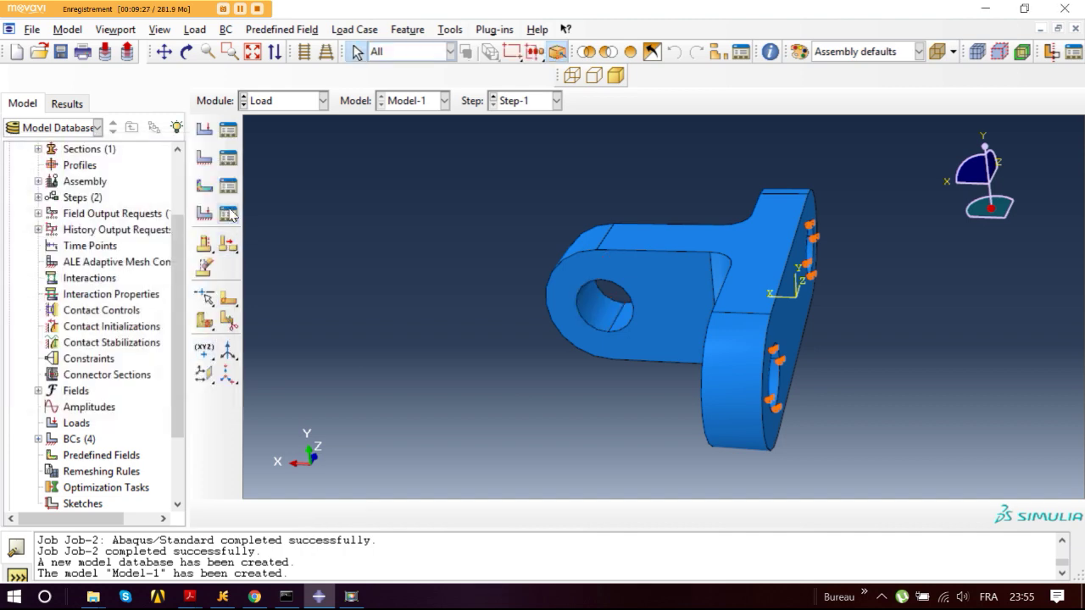
Step: Create a Surface traction load in Step-1 on the outer half of the middle lug's hole surface
{"action": "left_click", "coordinate": [204, 129]}
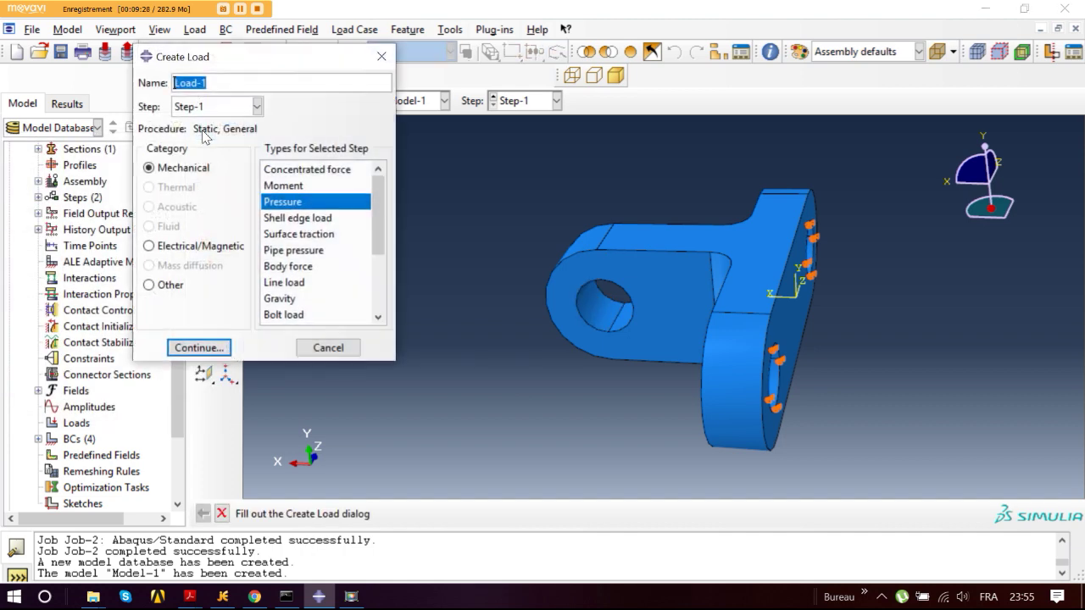
{"action": "left_click", "coordinate": [322, 236]}
{"action": "left_click", "coordinate": [210, 349]}
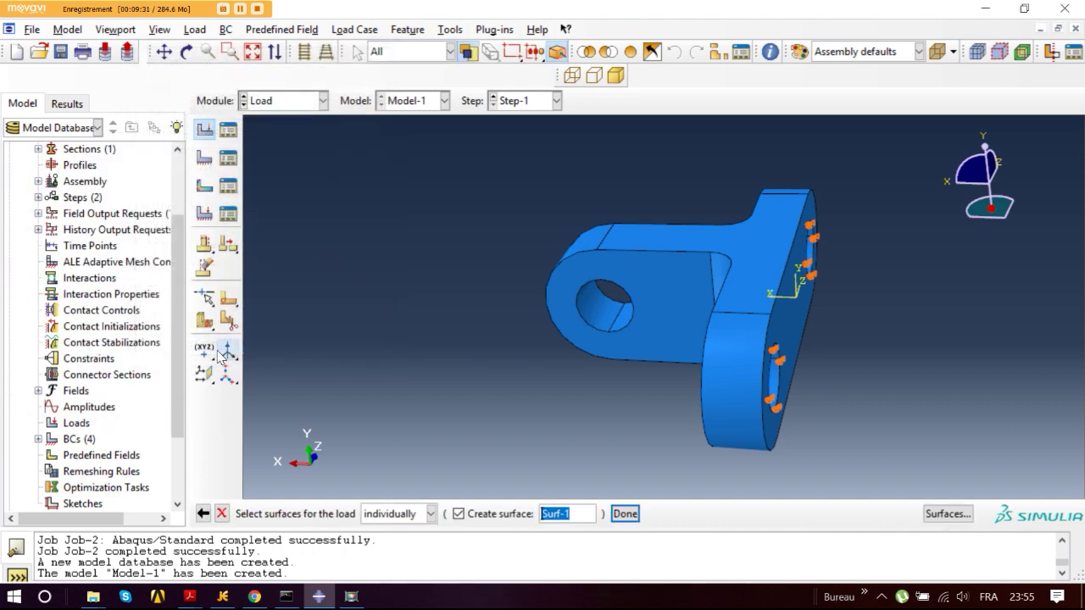
{"action": "left_click", "coordinate": [603, 311]}
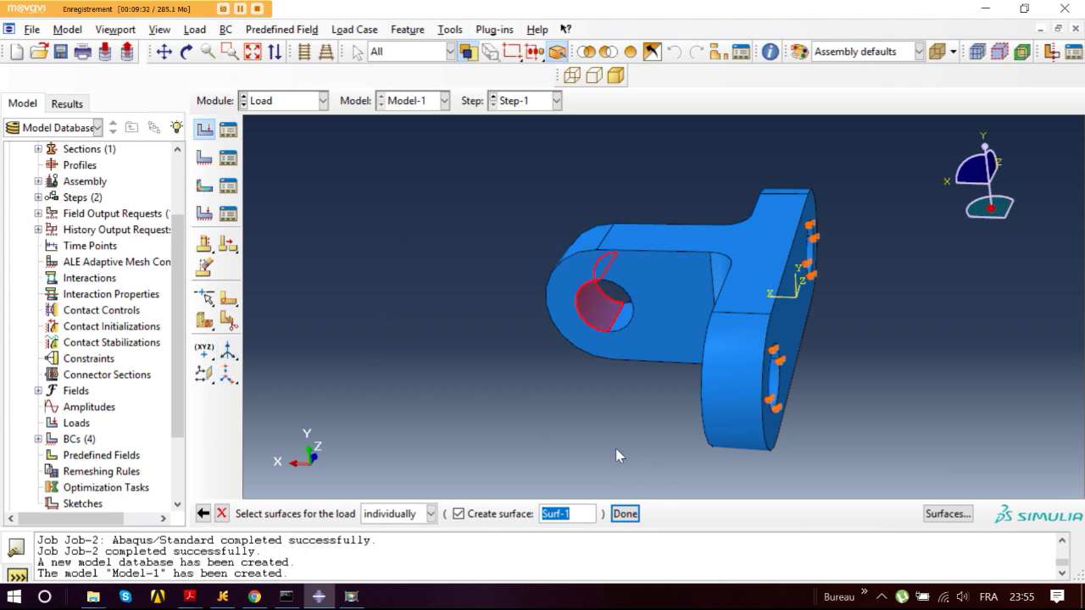
{"action": "left_click", "coordinate": [624, 513]}
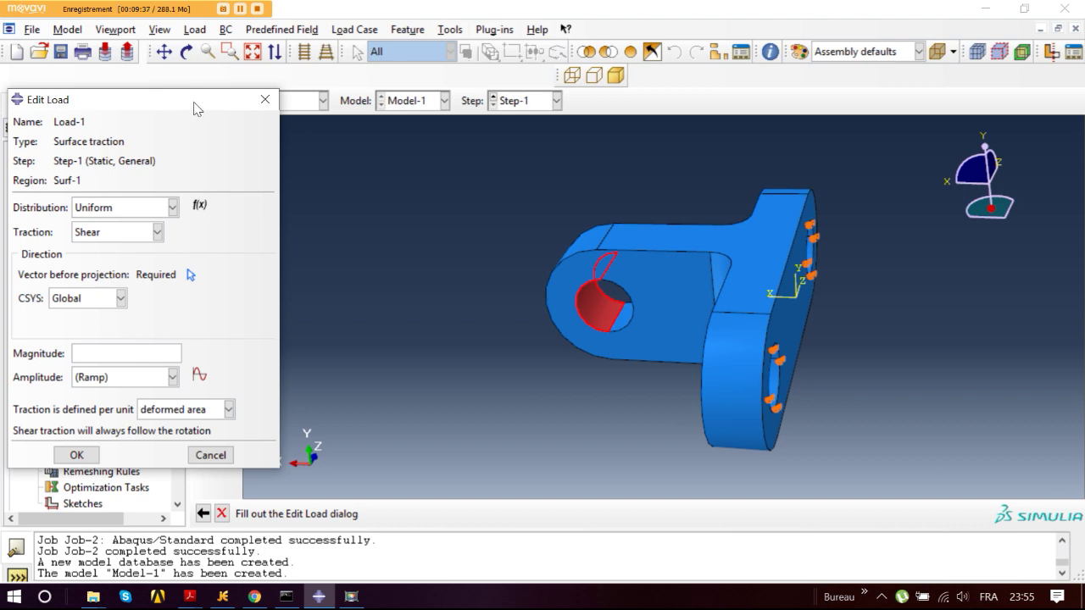
Step: Define the traction as General with magnitude 1, directed from the hole's edge to the middle lug's rounded outer end
{"action": "left_click_drag", "start_coordinate": [195, 107], "coordinate": [262, 53]}
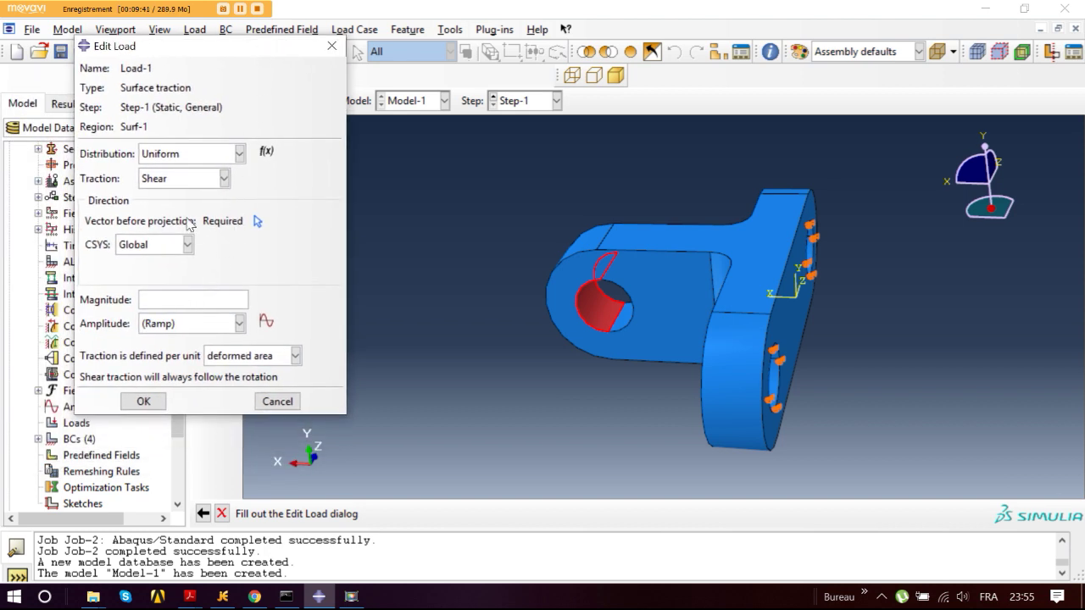
{"action": "left_click", "coordinate": [202, 181]}
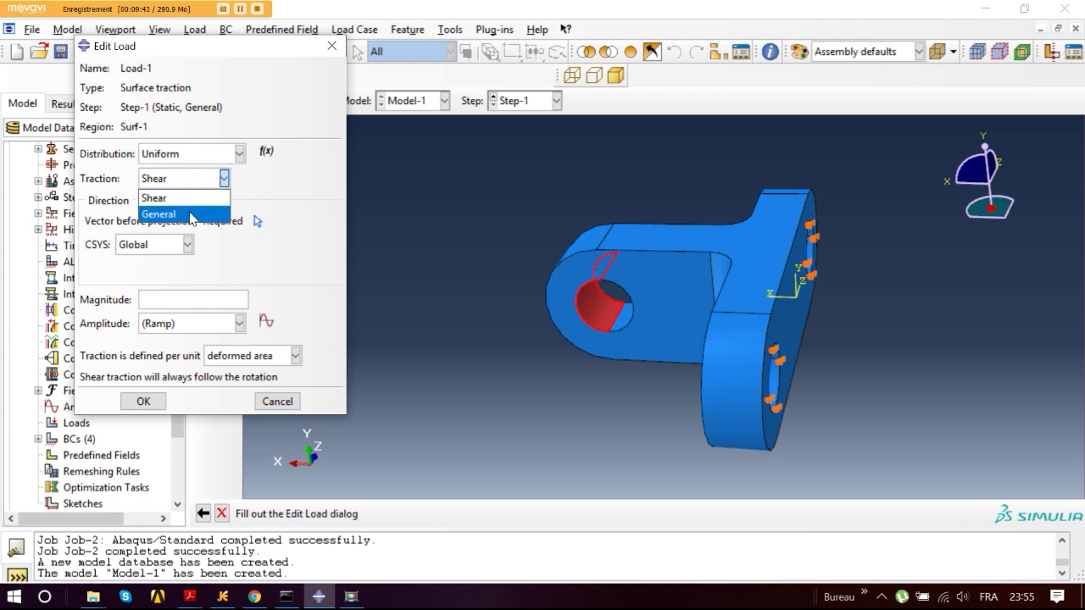
{"action": "left_click", "coordinate": [188, 214]}
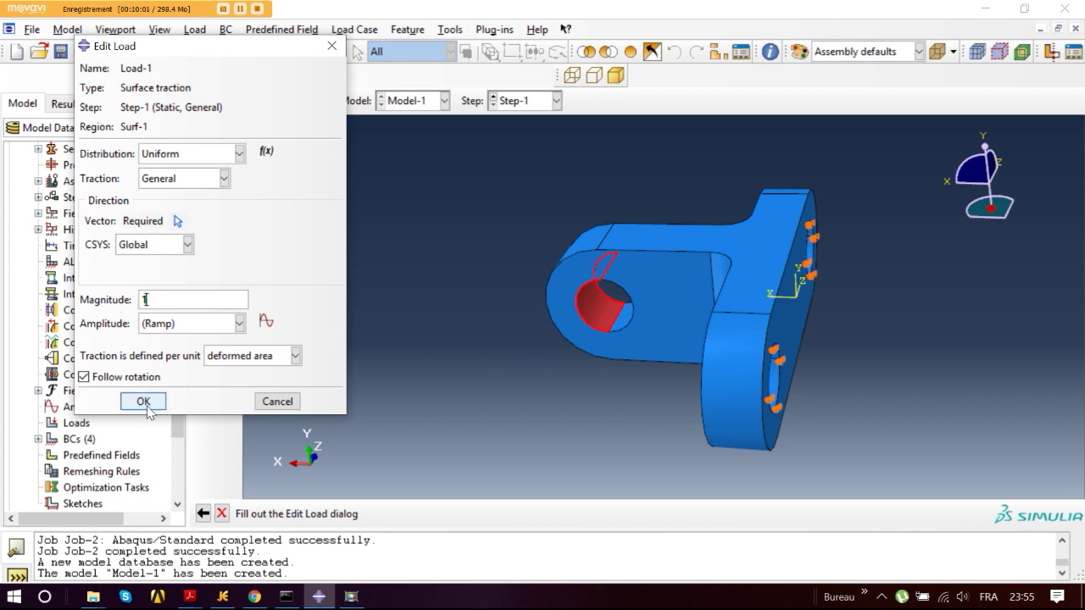
{"action": "left_click", "coordinate": [177, 221]}
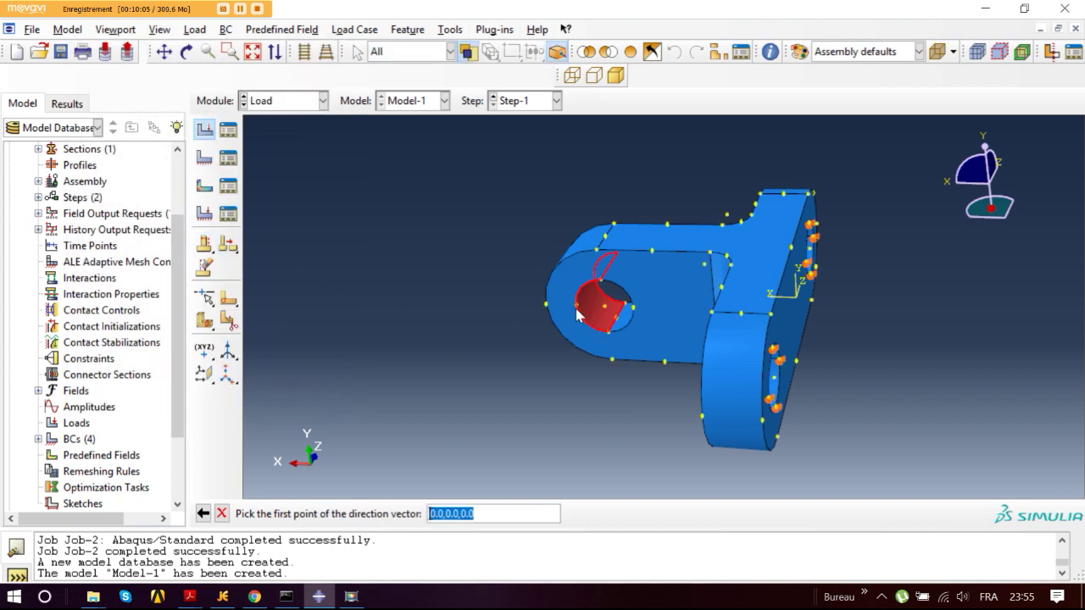
{"action": "left_click", "coordinate": [574, 310]}
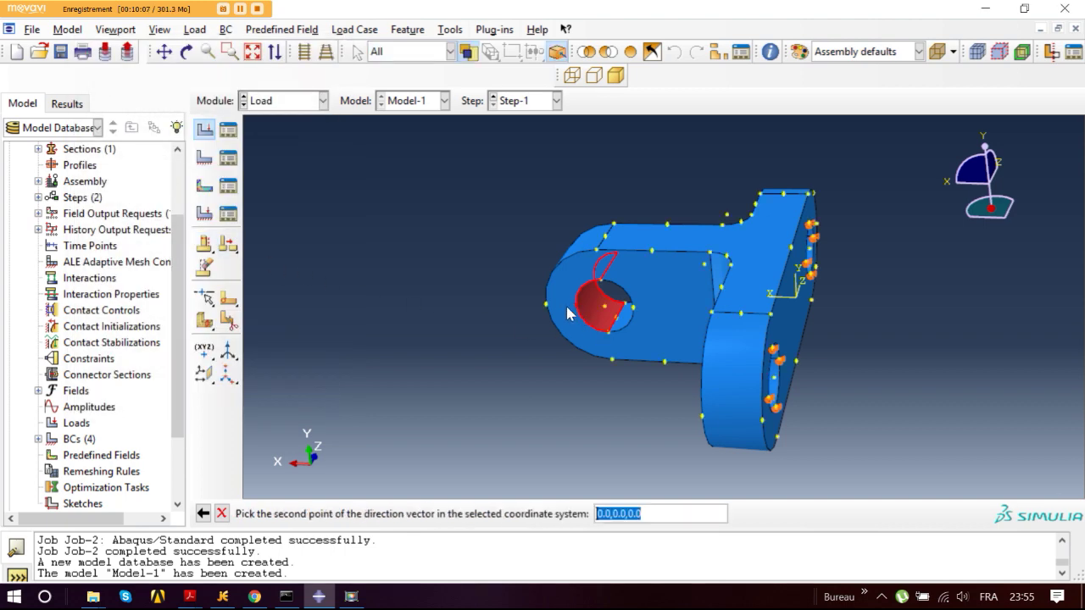
{"action": "left_click", "coordinate": [548, 308]}
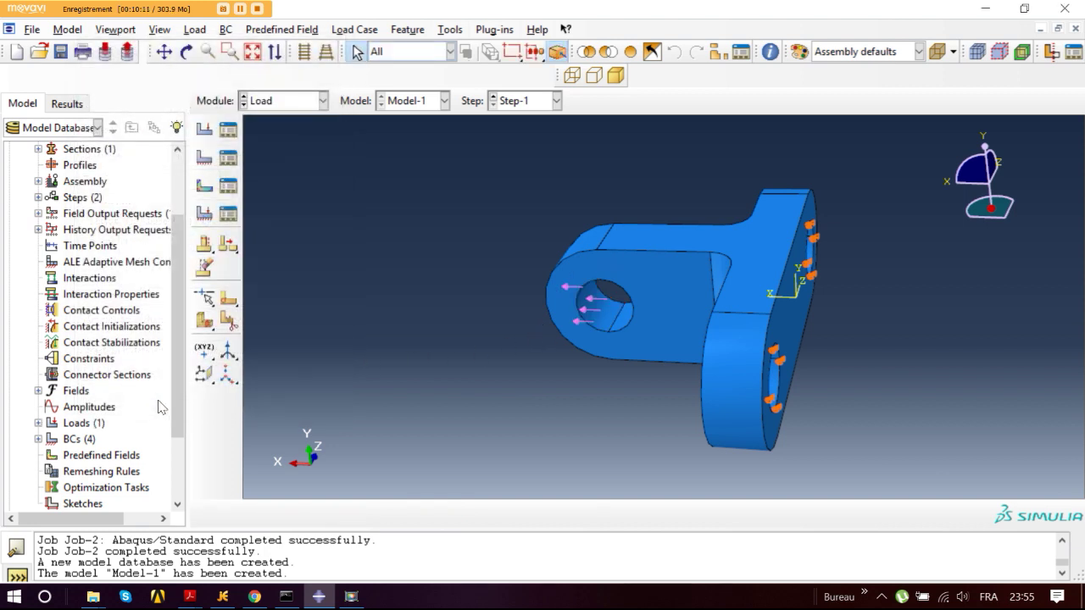
{"action": "left_click_drag", "start_coordinate": [531, 366], "coordinate": [584, 335]}
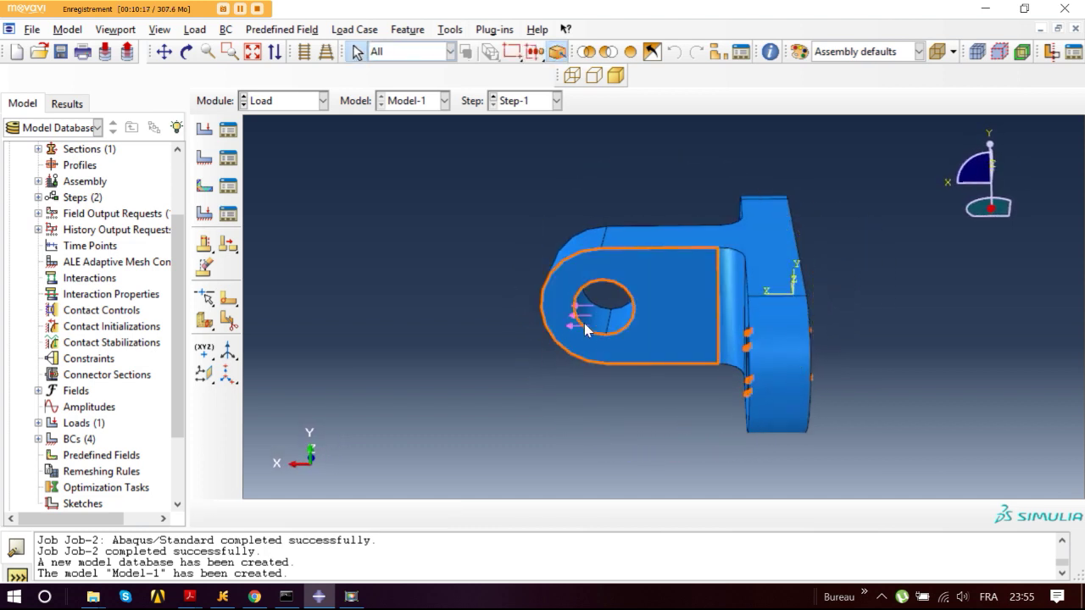
{"action": "left_click_drag", "start_coordinate": [581, 390], "coordinate": [543, 198], "text": "ctrl+alt"}
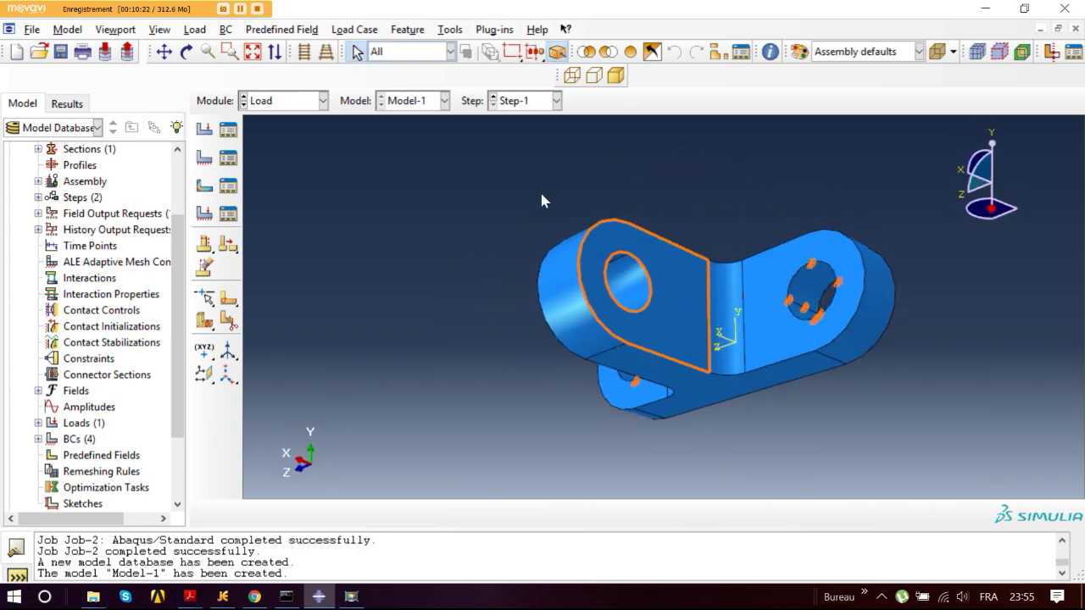
Step: In the Mesh module, seed the Tutorial_1 part with an approximate global size of 2
{"action": "left_click", "coordinate": [323, 101]}
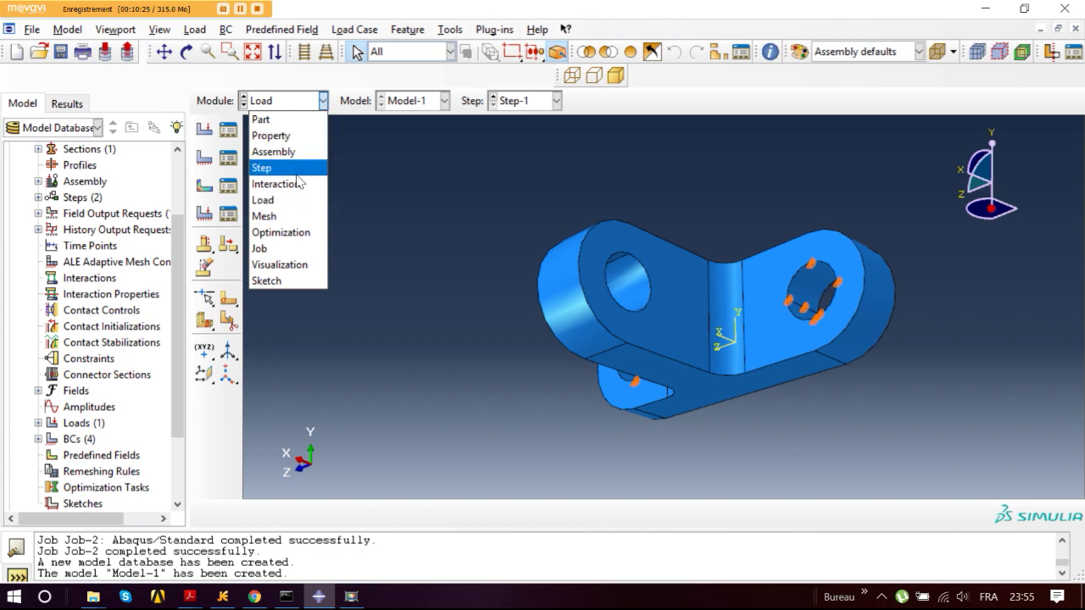
{"action": "left_click", "coordinate": [282, 217]}
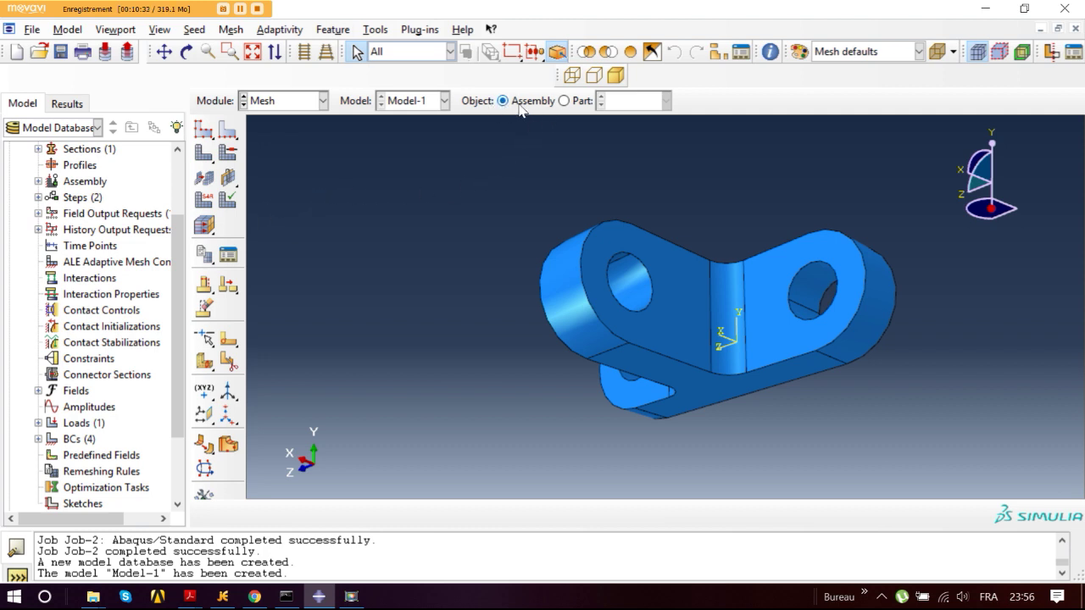
{"action": "left_click", "coordinate": [564, 101]}
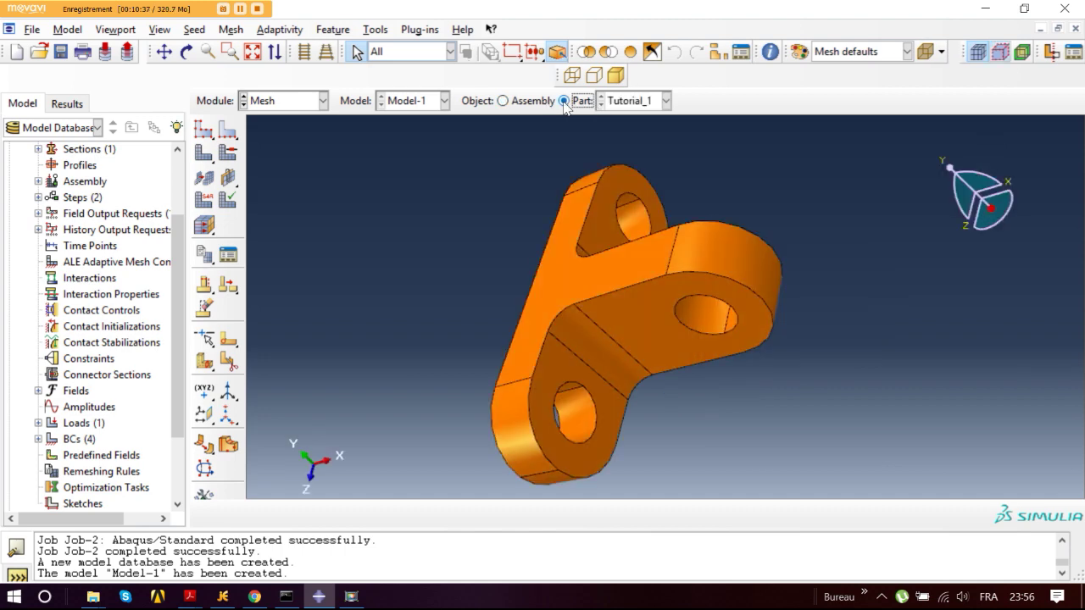
{"action": "left_click", "coordinate": [208, 134]}
{"action": "left_click_drag", "start_coordinate": [215, 180], "coordinate": [292, 141]}
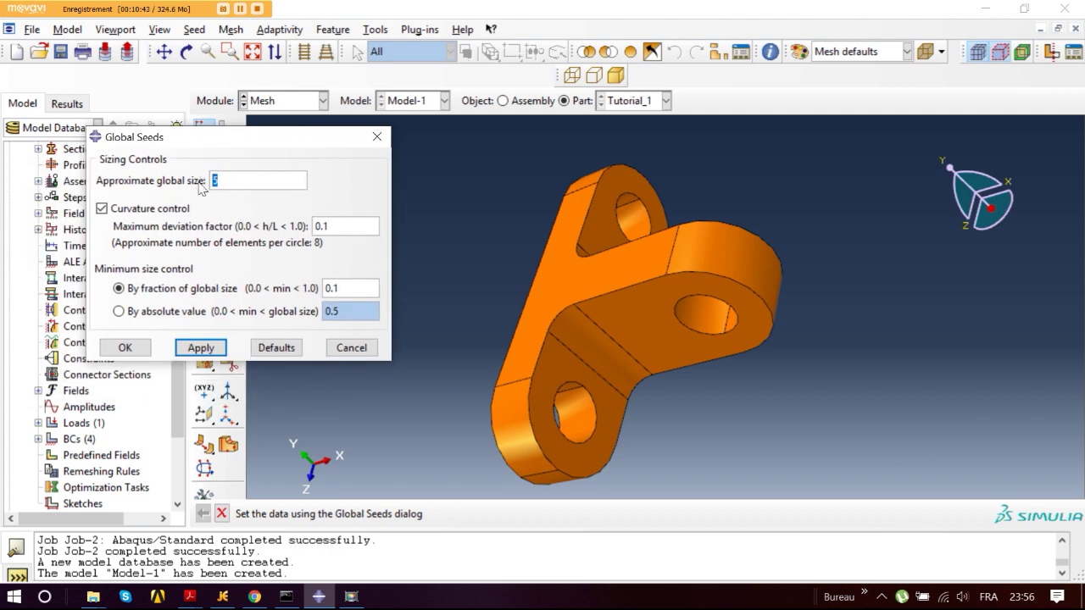
{"action": "type", "text": "2"}
{"action": "left_click", "coordinate": [124, 349]}
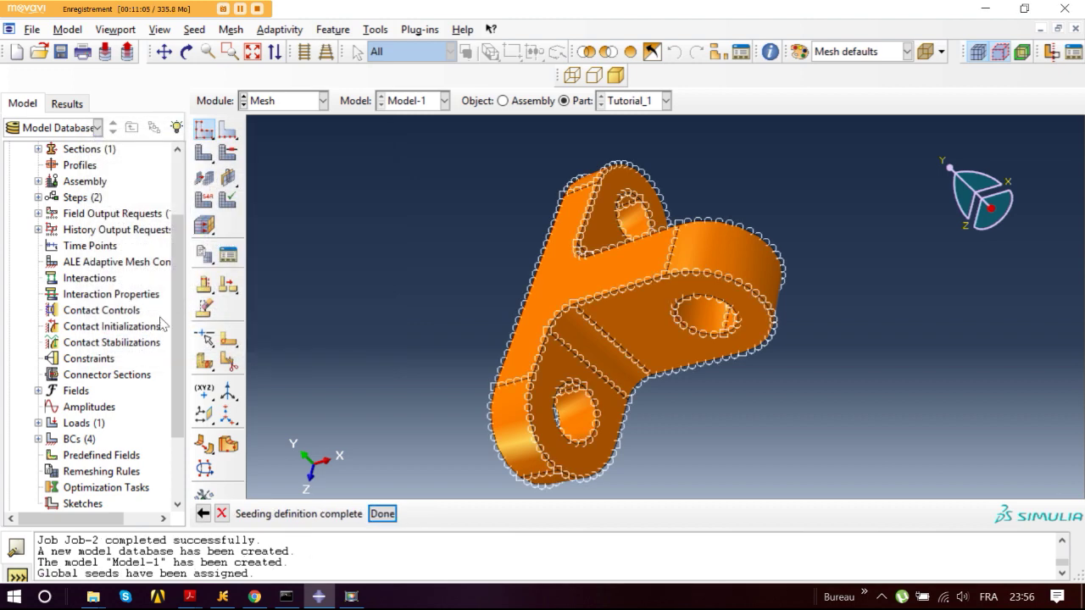
Step: Assign the Tet element shape with the Free technique and default algorithm as the part's mesh controls
{"action": "left_click", "coordinate": [229, 153]}
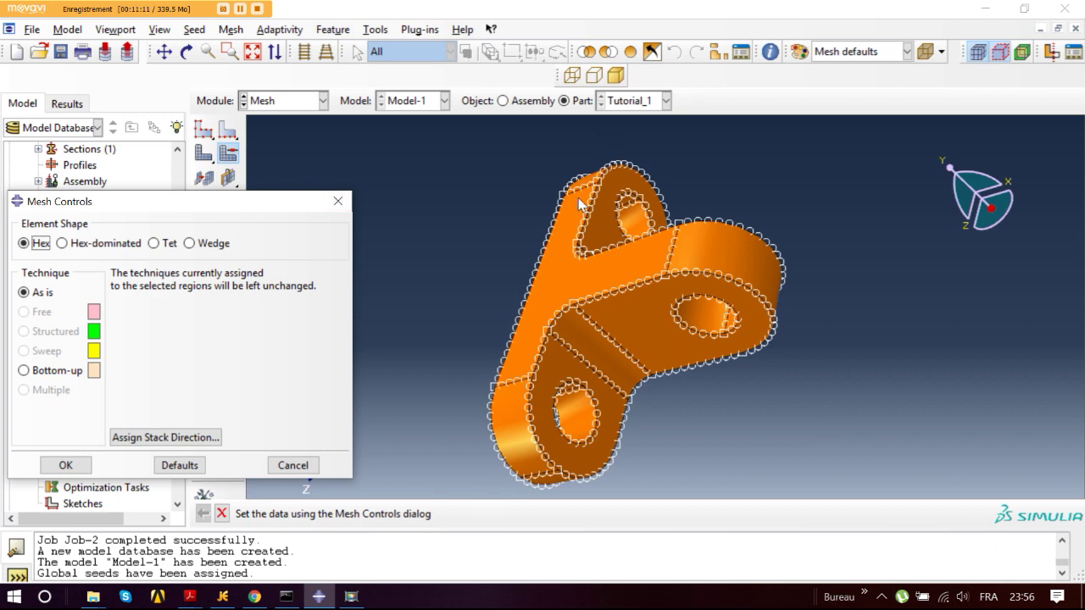
{"action": "left_click_drag", "start_coordinate": [248, 202], "coordinate": [414, 144]}
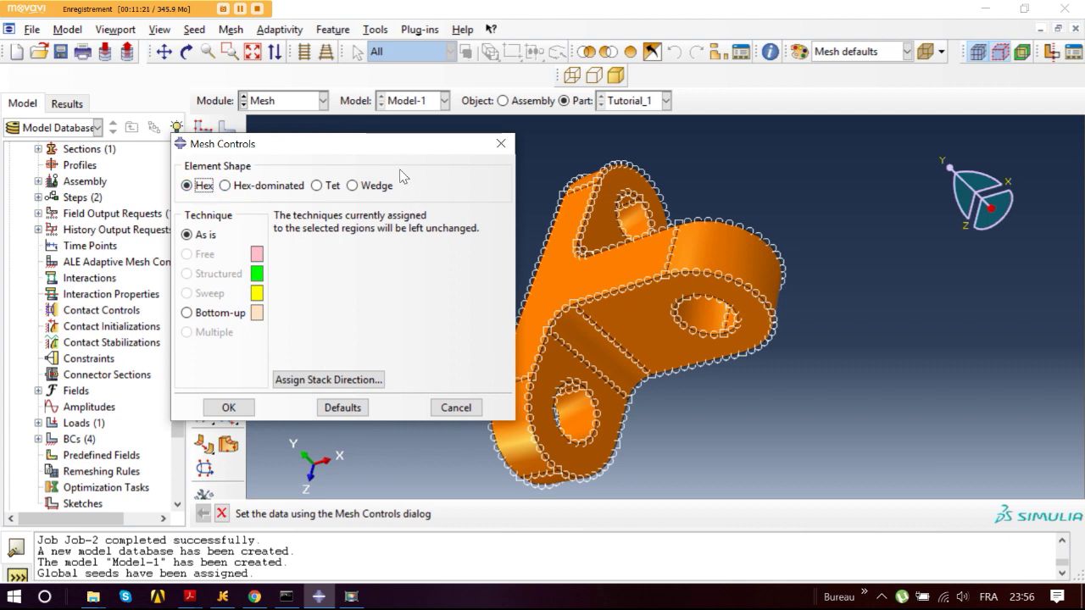
{"action": "left_click", "coordinate": [316, 185]}
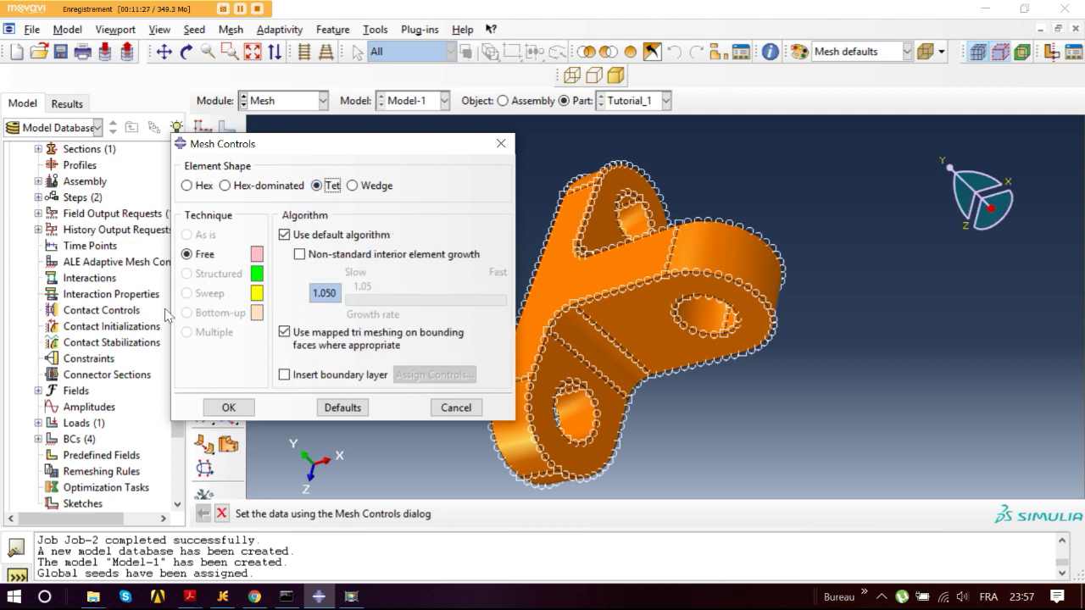
{"action": "left_click", "coordinate": [248, 411]}
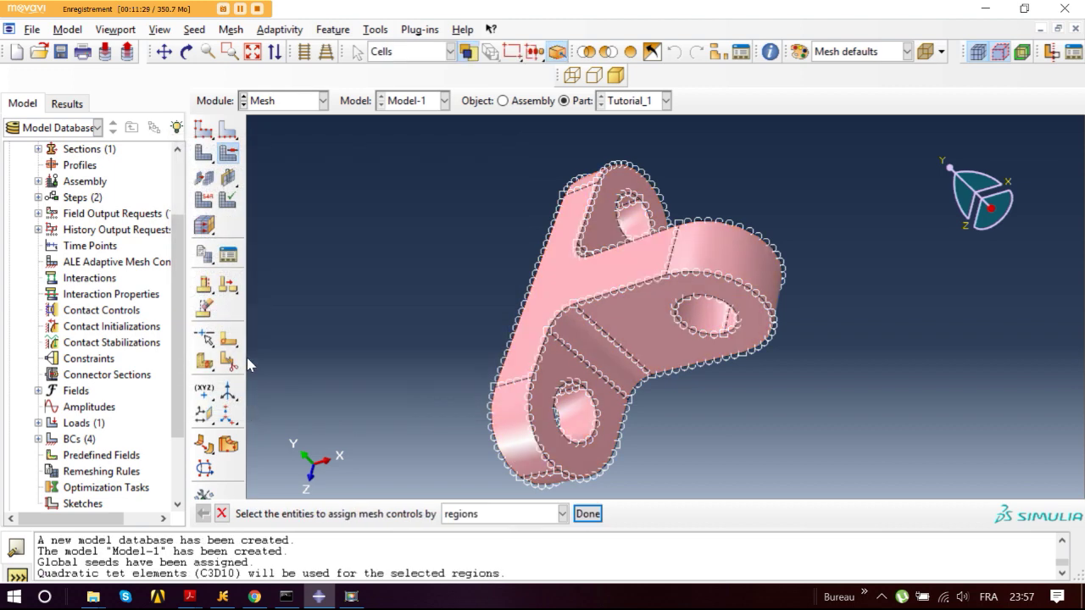
Step: Generate the mesh on the whole Tutorial_1 part and inspect it
{"action": "left_click", "coordinate": [204, 154]}
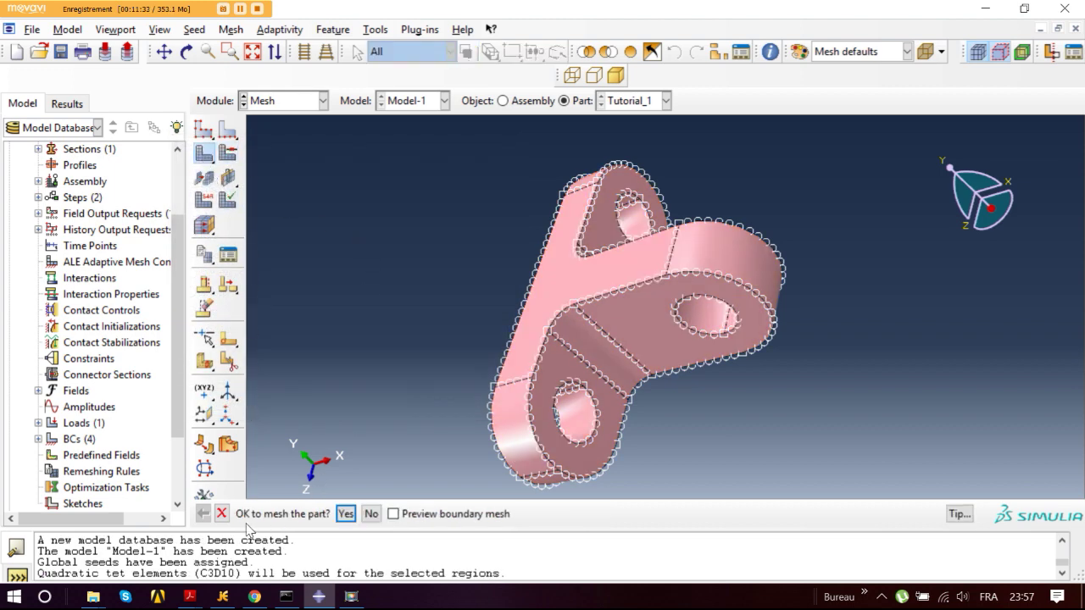
{"action": "left_click", "coordinate": [345, 514]}
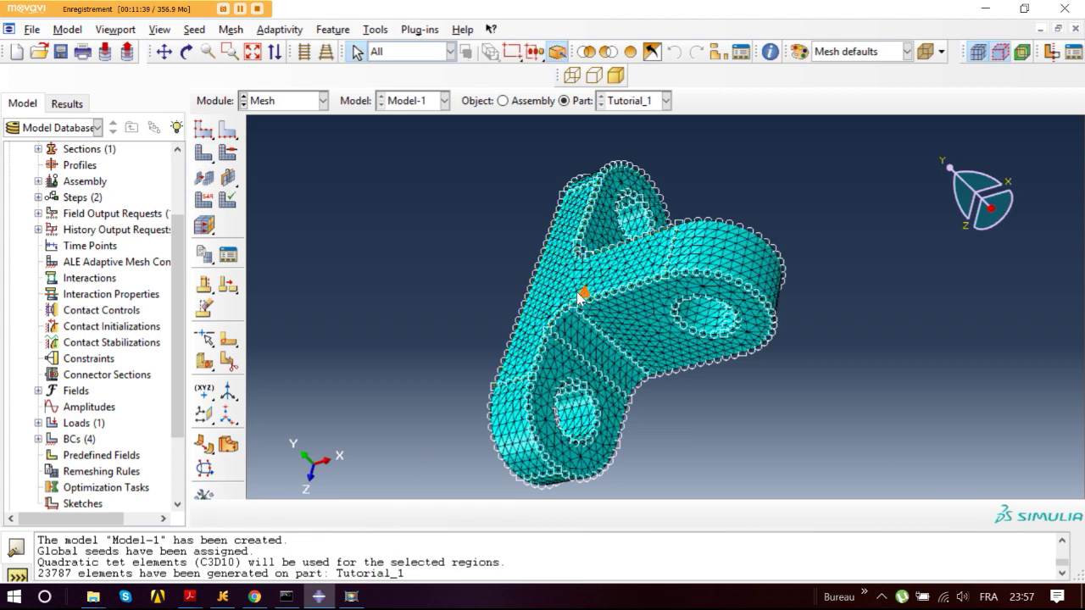
{"action": "left_click_drag", "start_coordinate": [503, 291], "coordinate": [480, 288], "text": "ctrl+alt"}
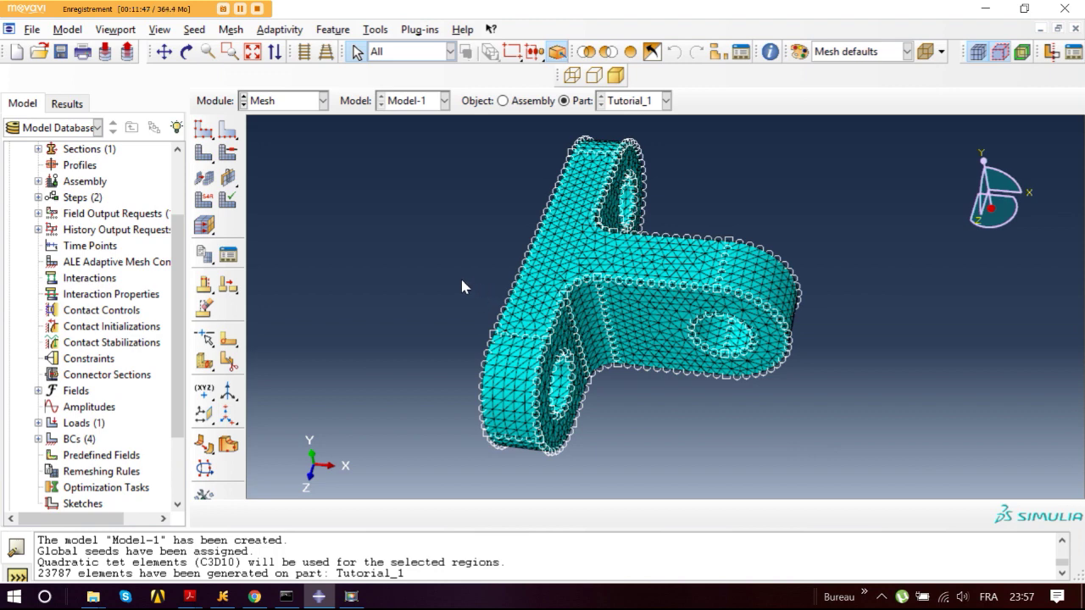
Step: In the Job module, create a full-analysis job named SIMU_1 from Model-1 with the default submission settings
{"action": "scroll", "coordinate": [336, 288], "scroll_direction": "up", "scroll_amount": 1}
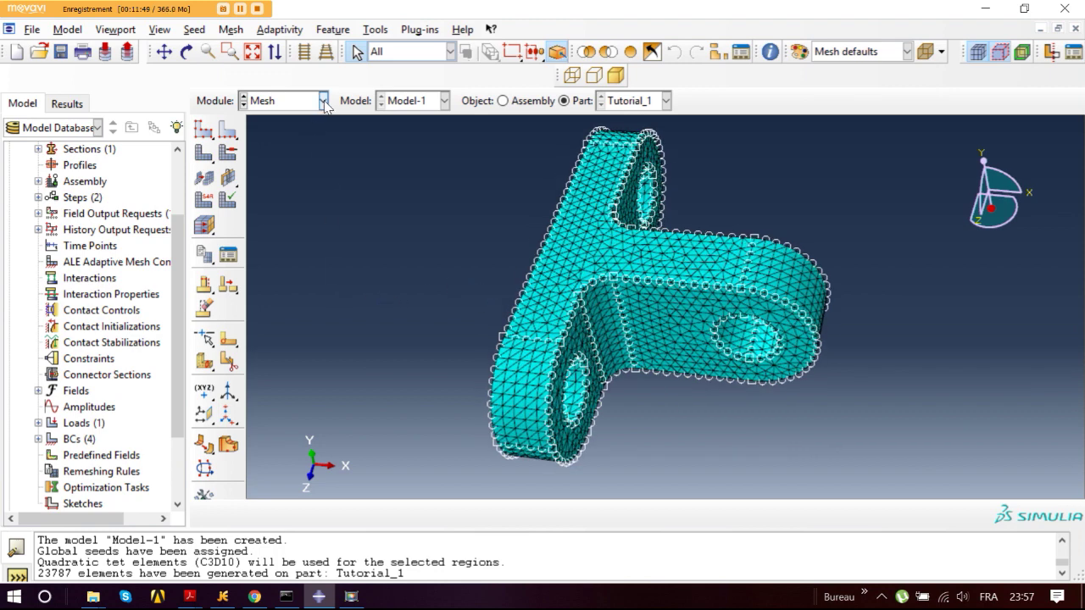
{"action": "left_click", "coordinate": [323, 100]}
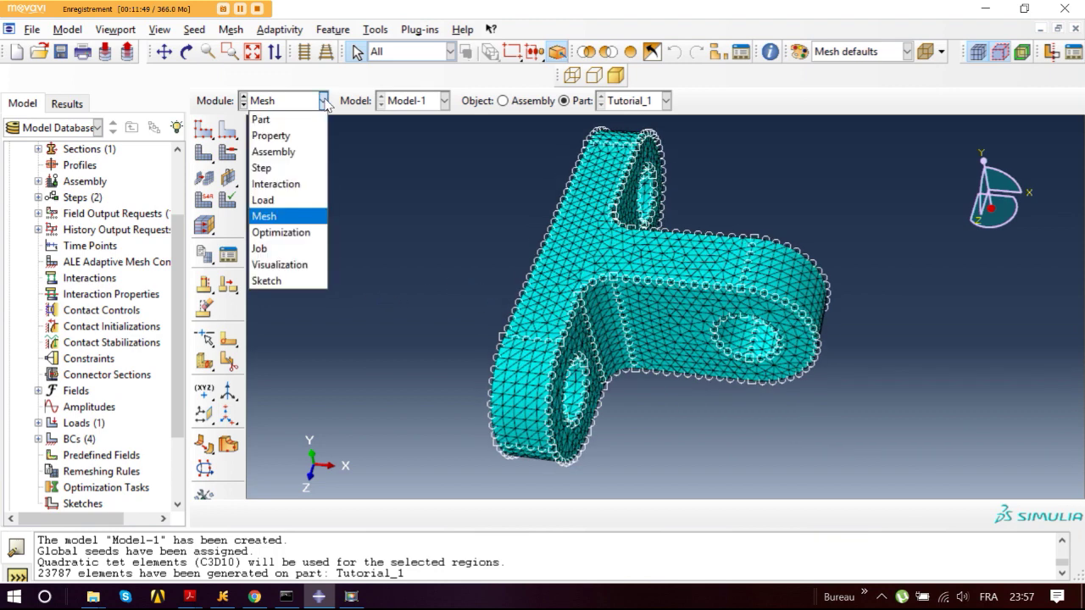
{"action": "left_click", "coordinate": [281, 251]}
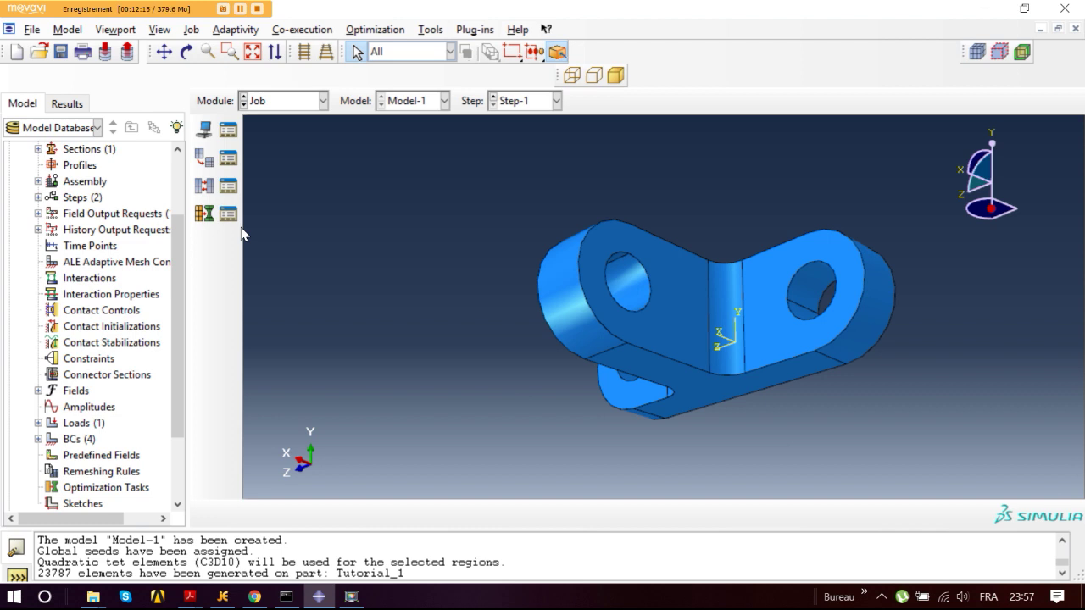
{"action": "left_click", "coordinate": [204, 129]}
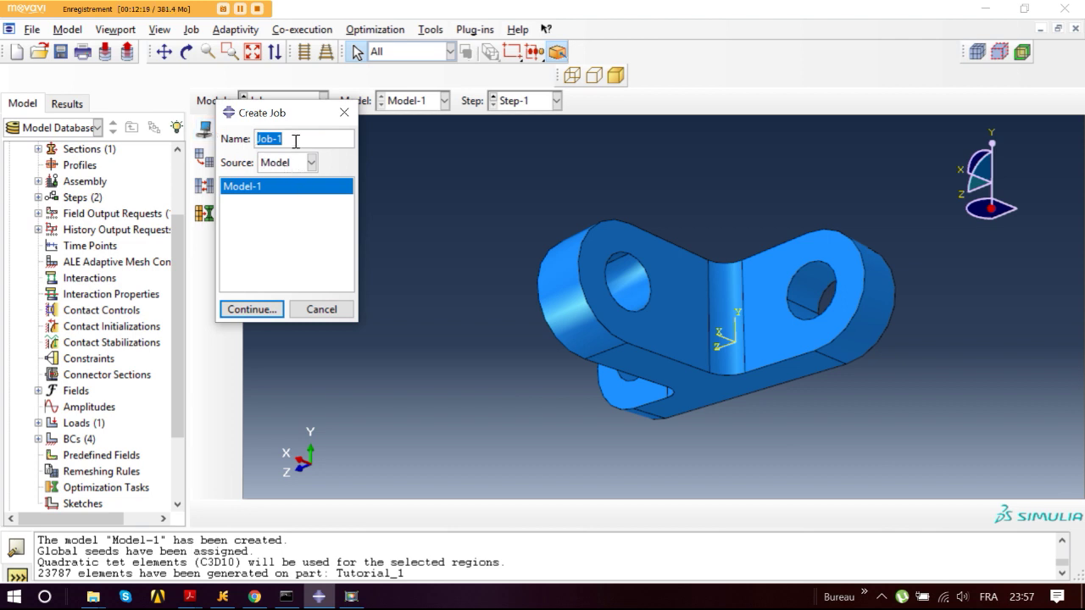
{"action": "key", "text": "BackSpace"}
{"action": "type", "text": "SIMU 1_1"}
{"action": "left_click", "coordinate": [269, 310]}
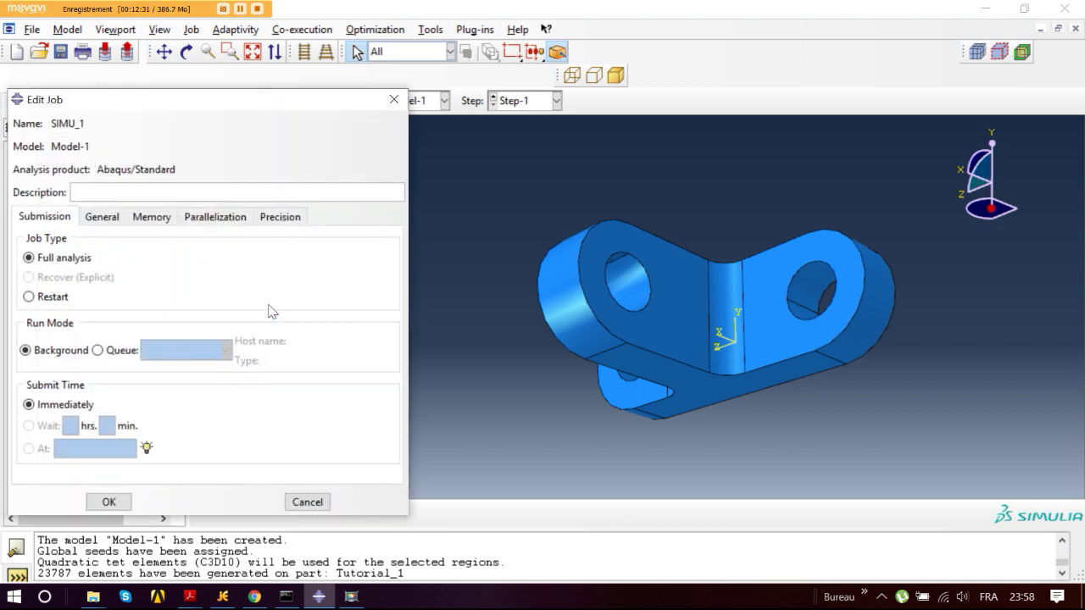
{"action": "left_click_drag", "start_coordinate": [251, 96], "coordinate": [325, 18]}
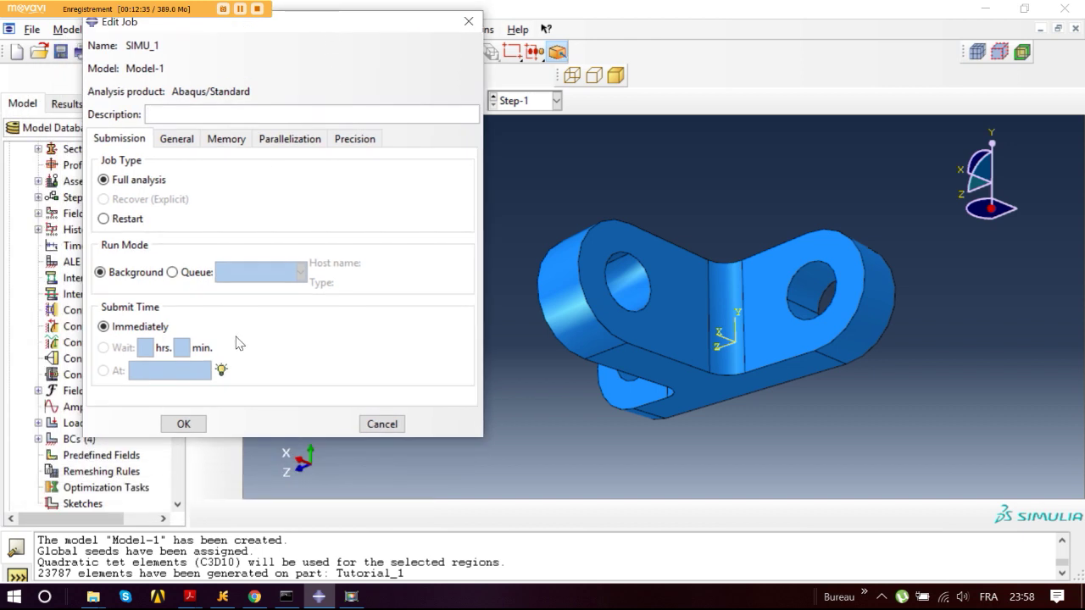
{"action": "left_click", "coordinate": [185, 425]}
Step: Run a data check on the SIMU_1 job, overwriting its existing job files
{"action": "left_click_drag", "start_coordinate": [181, 337], "coordinate": [179, 460]}
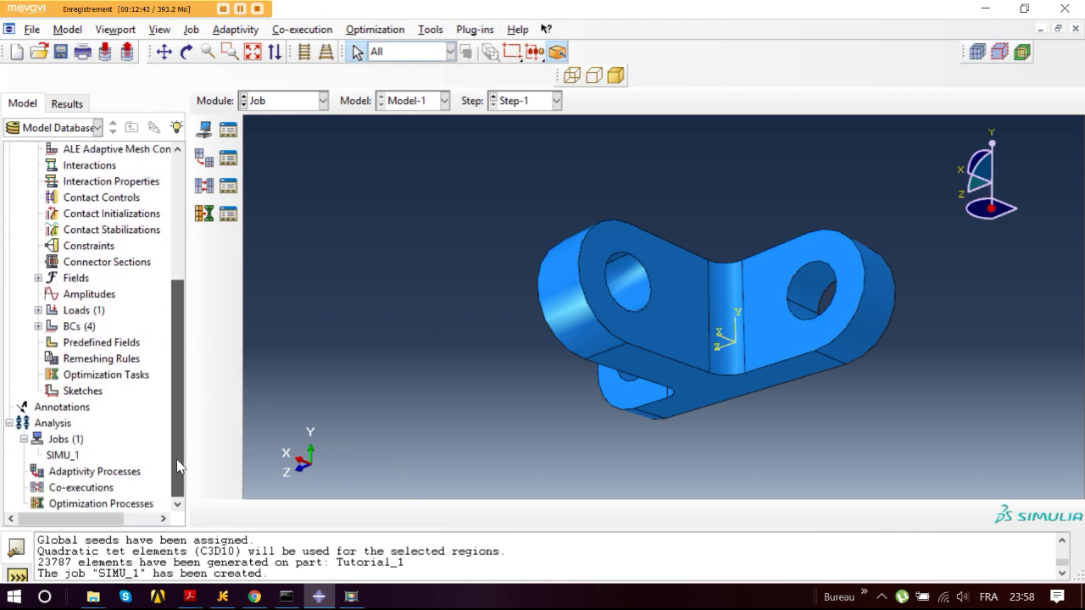
{"action": "right_click", "coordinate": [71, 460]}
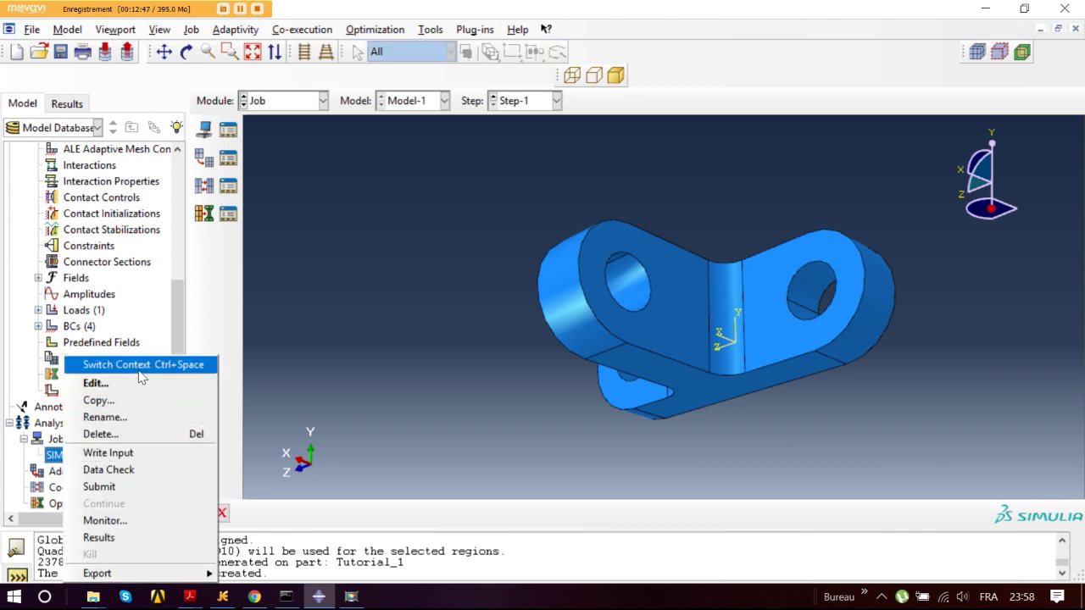
{"action": "left_click", "coordinate": [216, 195]}
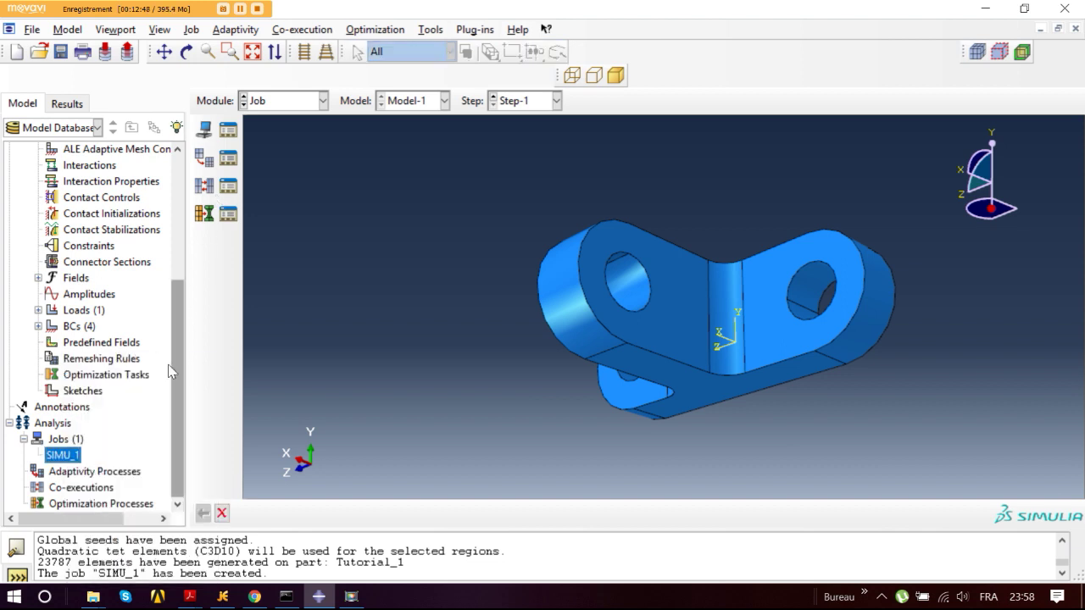
{"action": "right_click", "coordinate": [73, 459]}
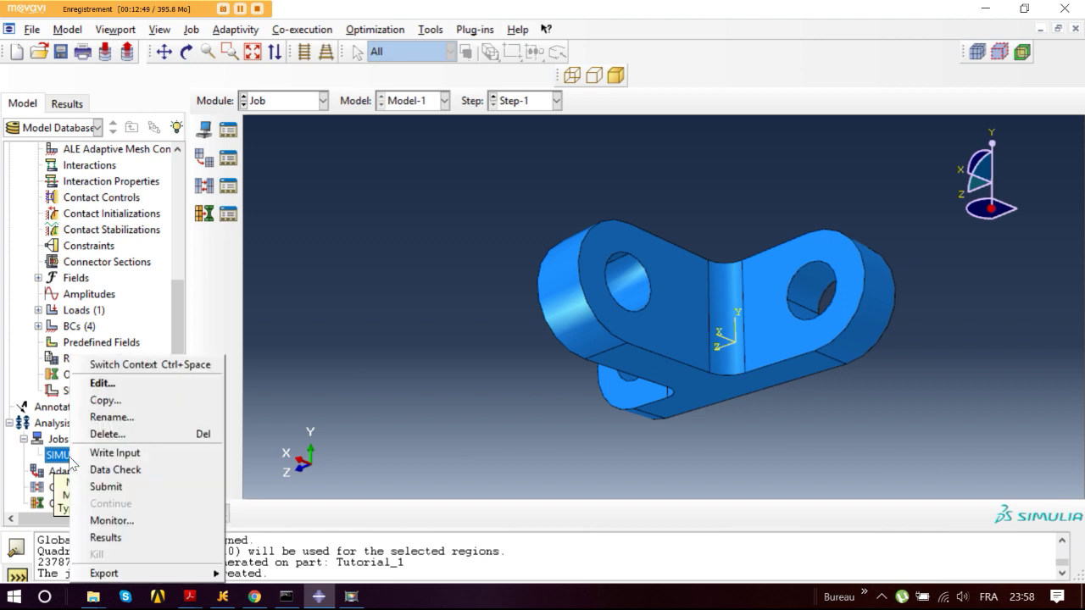
{"action": "left_click", "coordinate": [110, 477]}
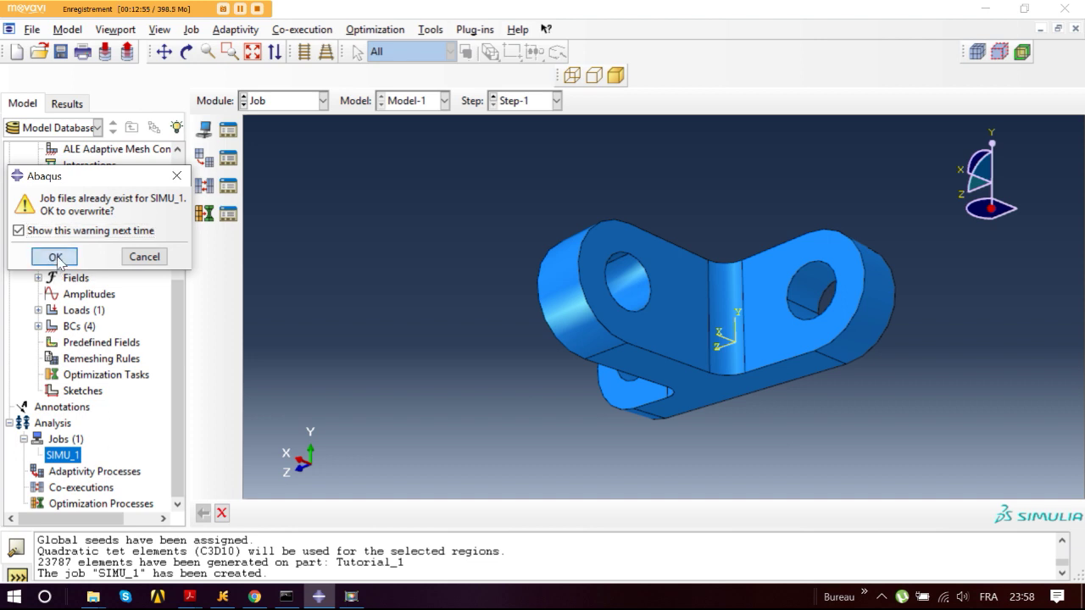
{"action": "left_click", "coordinate": [55, 258]}
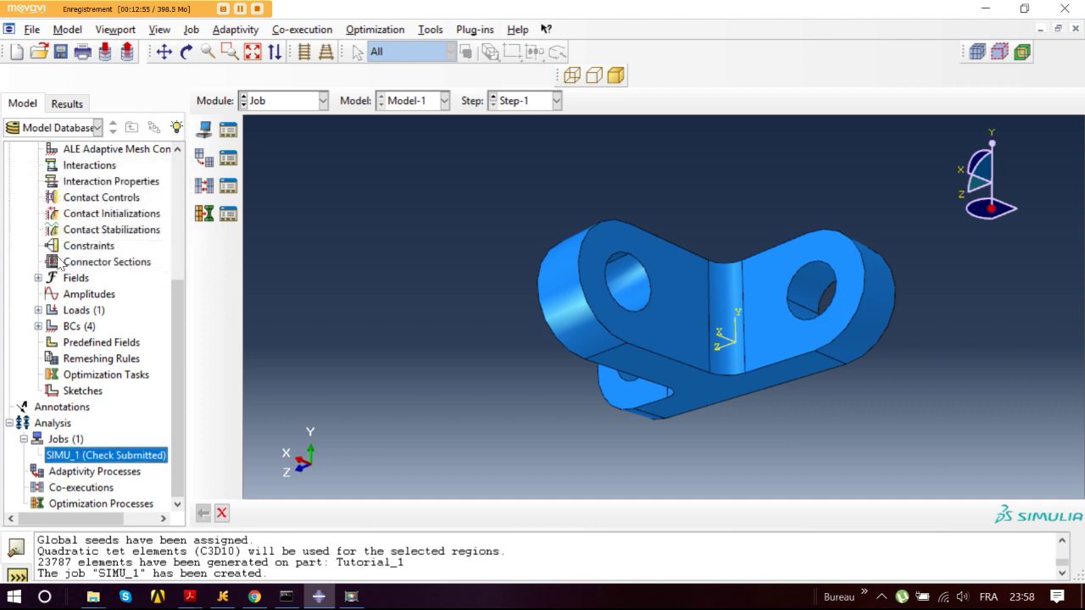
Step: Monitor the SIMU_1 data check and enlarge the monitor window to read its log
{"action": "right_click", "coordinate": [131, 465]}
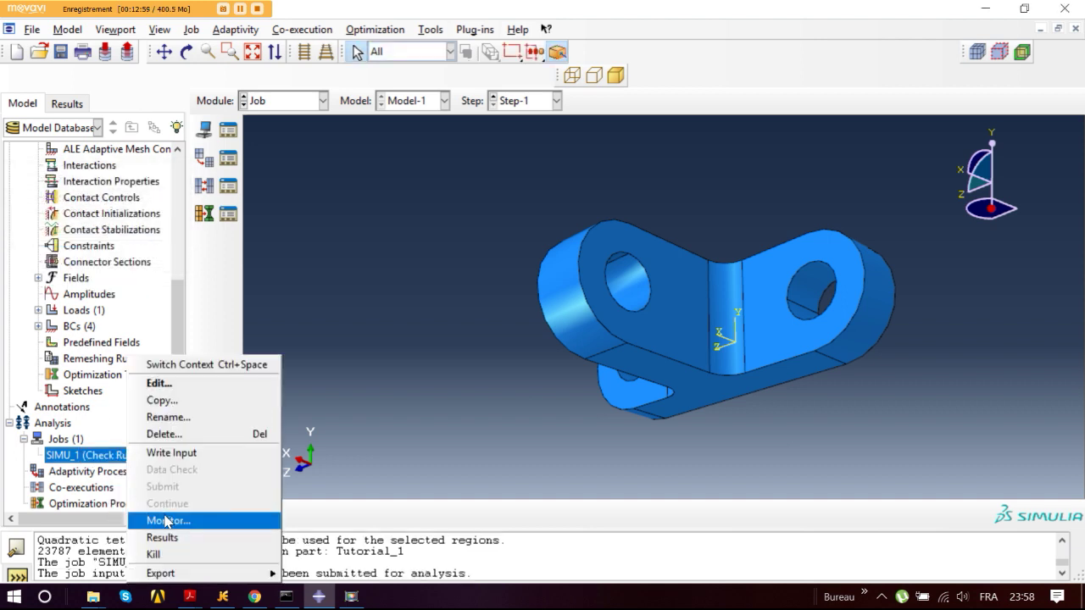
{"action": "left_click", "coordinate": [166, 521]}
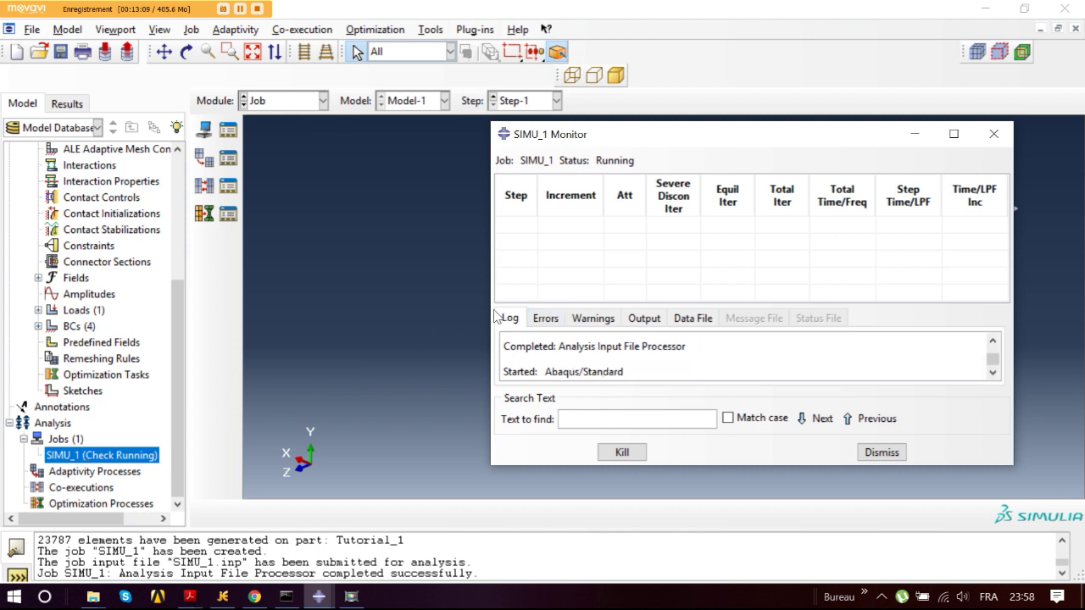
{"action": "left_click_drag", "start_coordinate": [723, 469], "coordinate": [726, 542]}
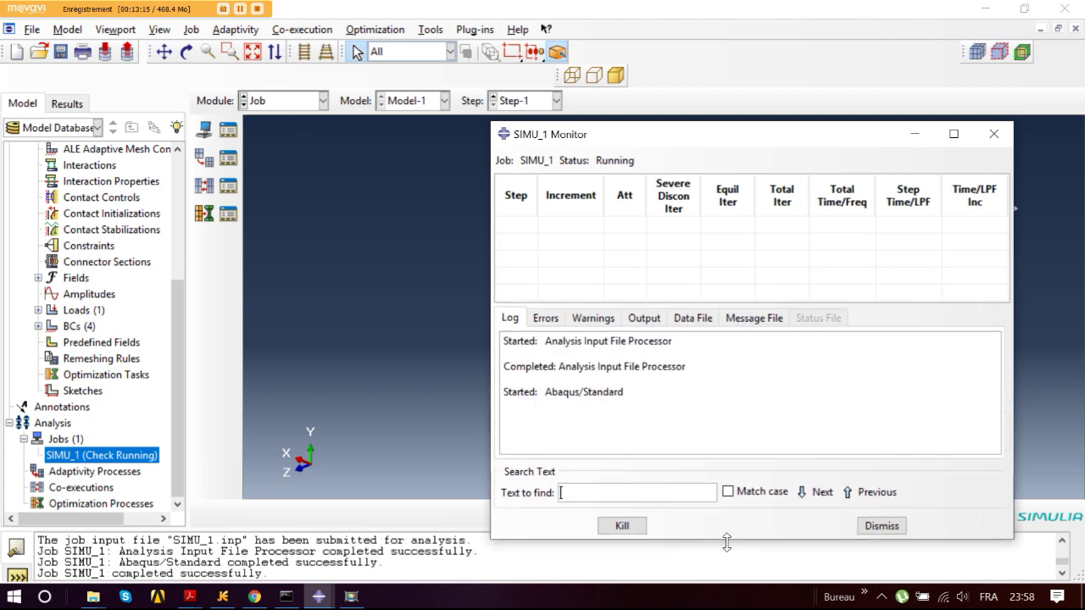
Step: Submit the SIMU_1 job for full analysis, overwriting its existing job files
{"action": "right_click", "coordinate": [123, 458]}
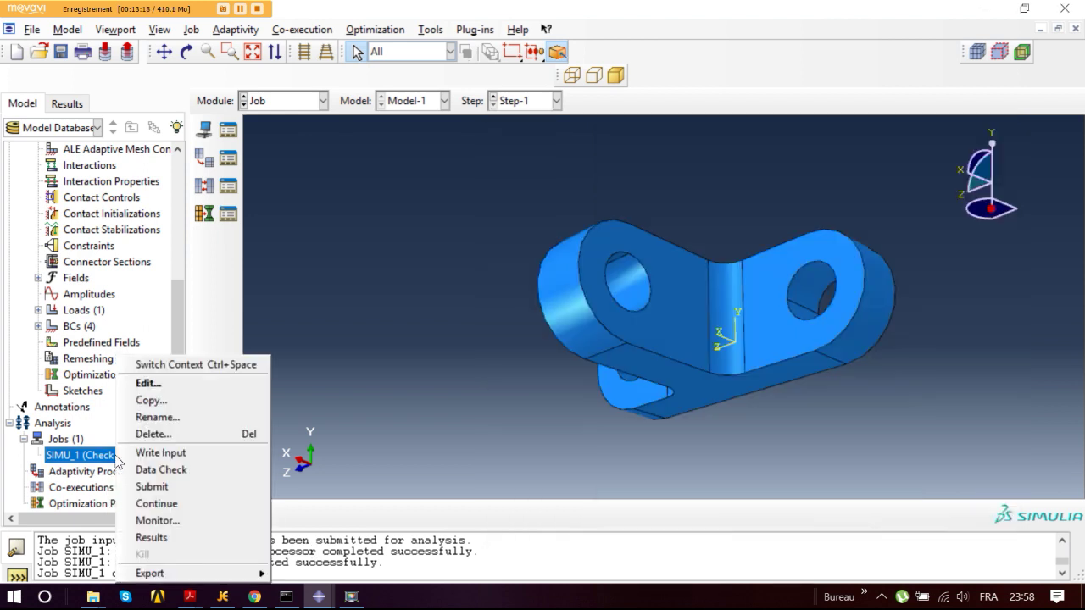
{"action": "left_click", "coordinate": [158, 489]}
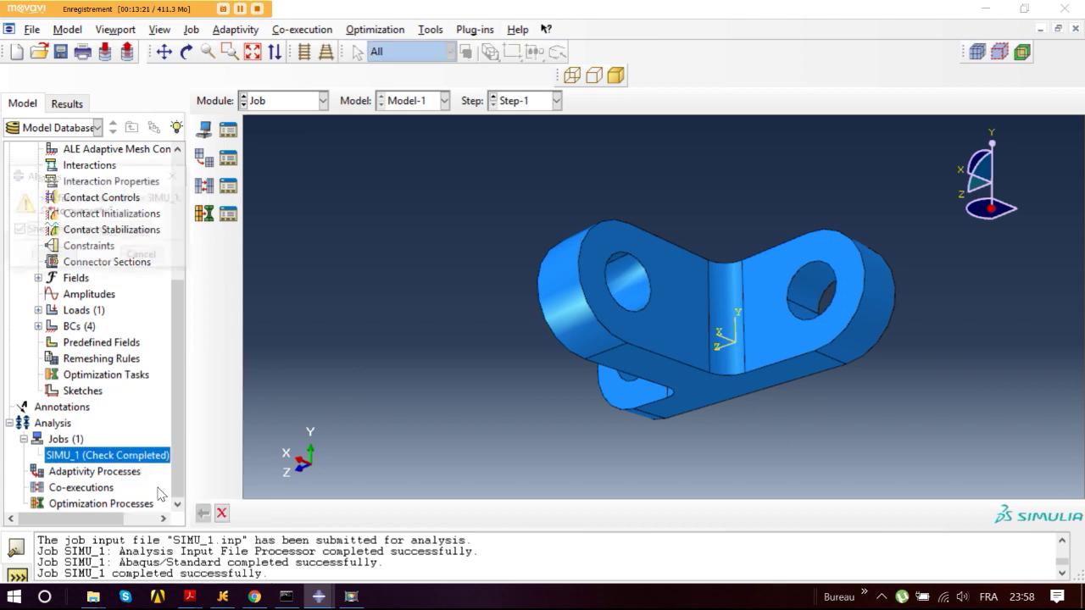
{"action": "left_click", "coordinate": [60, 252]}
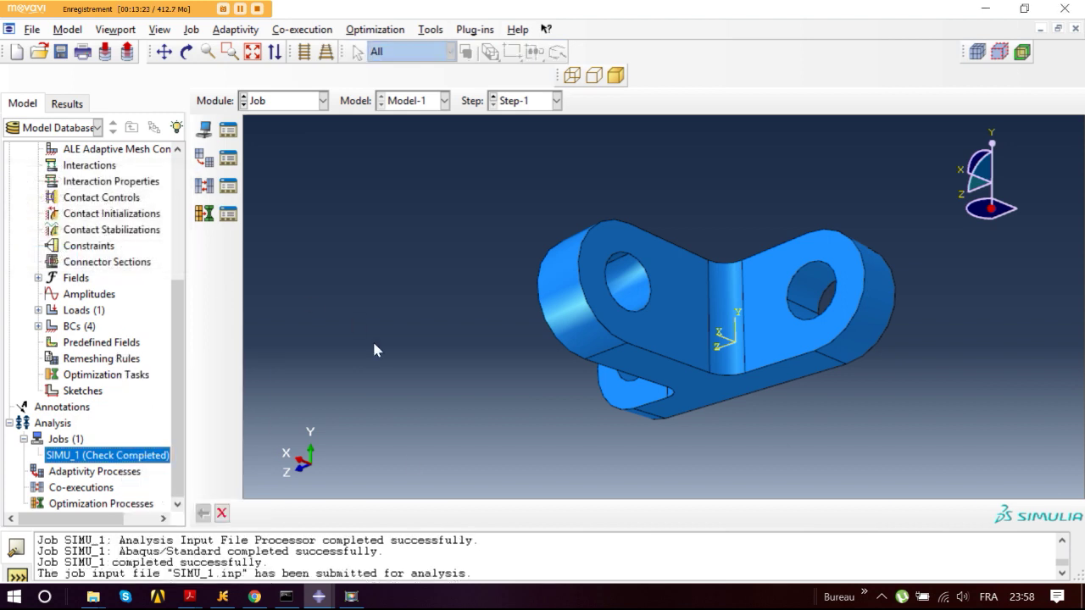
Step: Follow the running SIMU_1 analysis in its monitor, read through the message file, and close the monitor
{"action": "mouse_move", "coordinate": [355, 598]}
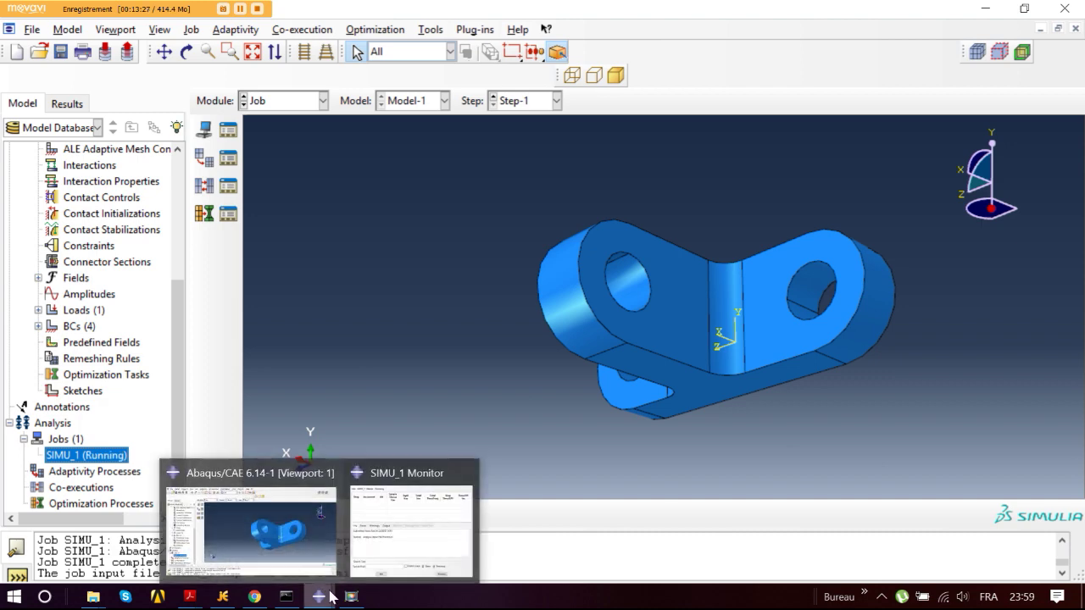
{"action": "left_click", "coordinate": [395, 510]}
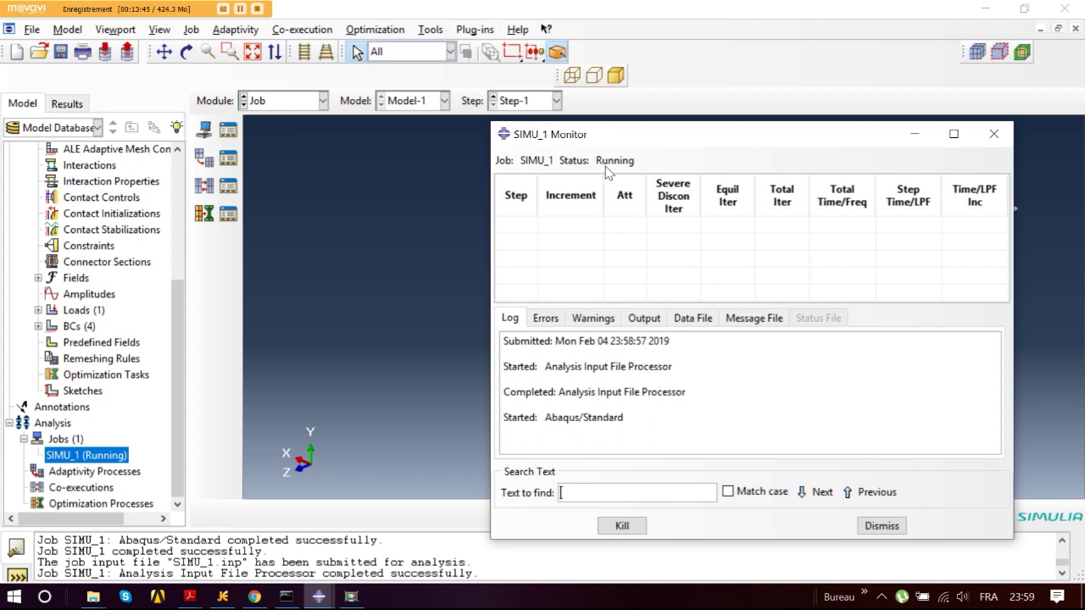
{"action": "left_click", "coordinate": [778, 322]}
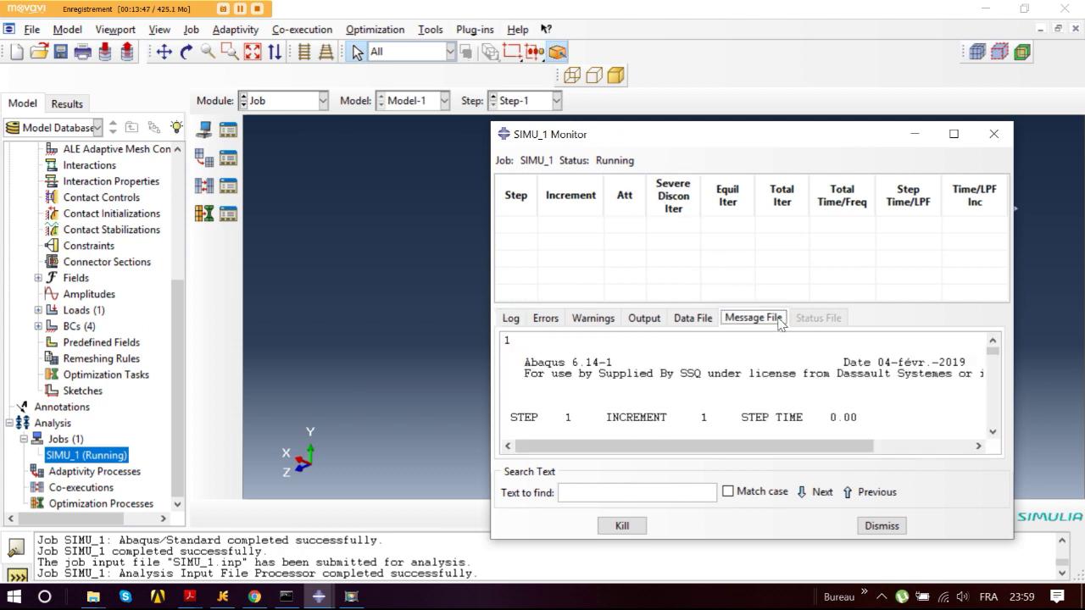
{"action": "left_click_drag", "start_coordinate": [792, 123], "coordinate": [793, 8]}
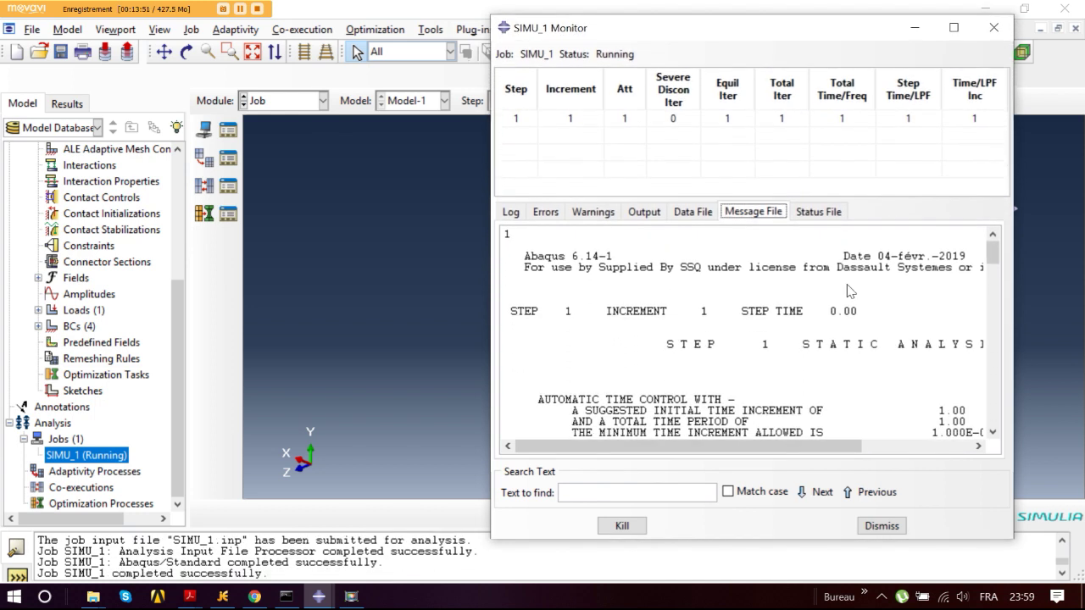
{"action": "scroll", "coordinate": [956, 298], "scroll_direction": "down", "scroll_amount": 6}
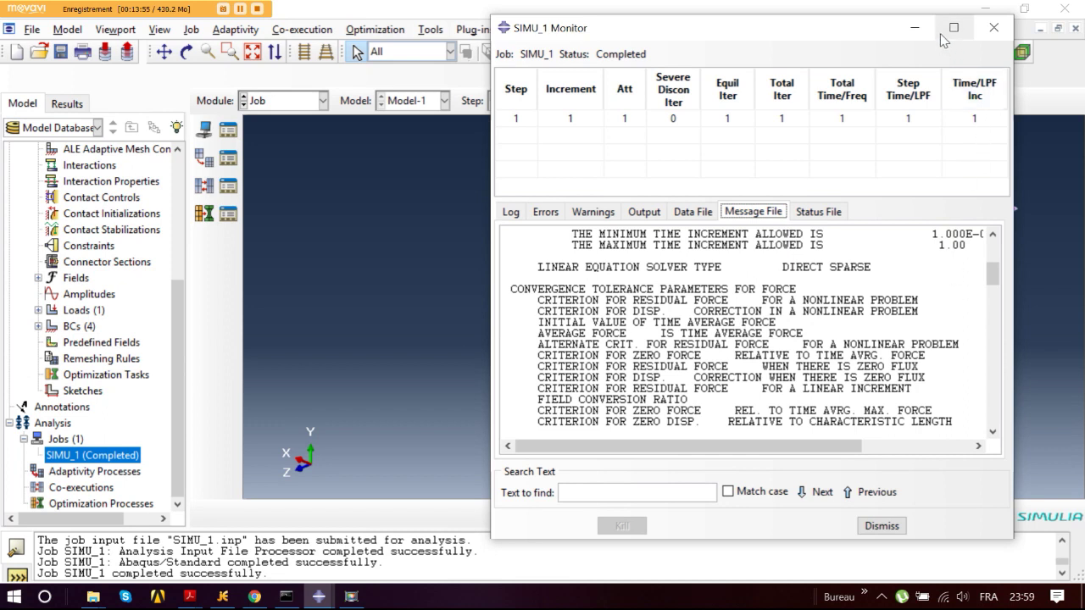
{"action": "scroll", "coordinate": [793, 305], "scroll_direction": "up", "scroll_amount": 6}
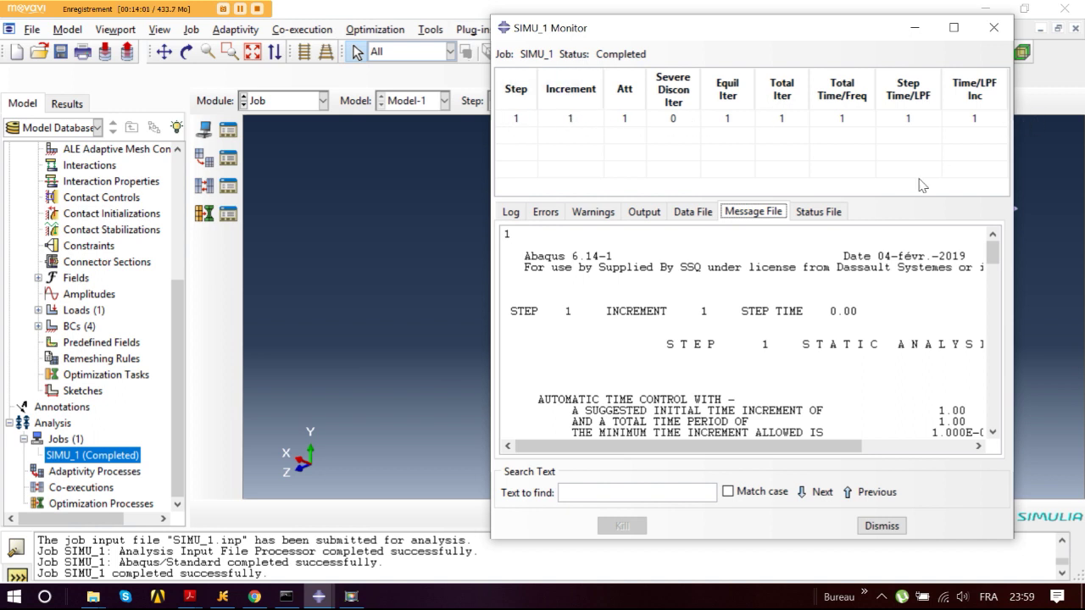
{"action": "left_click_drag", "start_coordinate": [486, 319], "coordinate": [311, 318]}
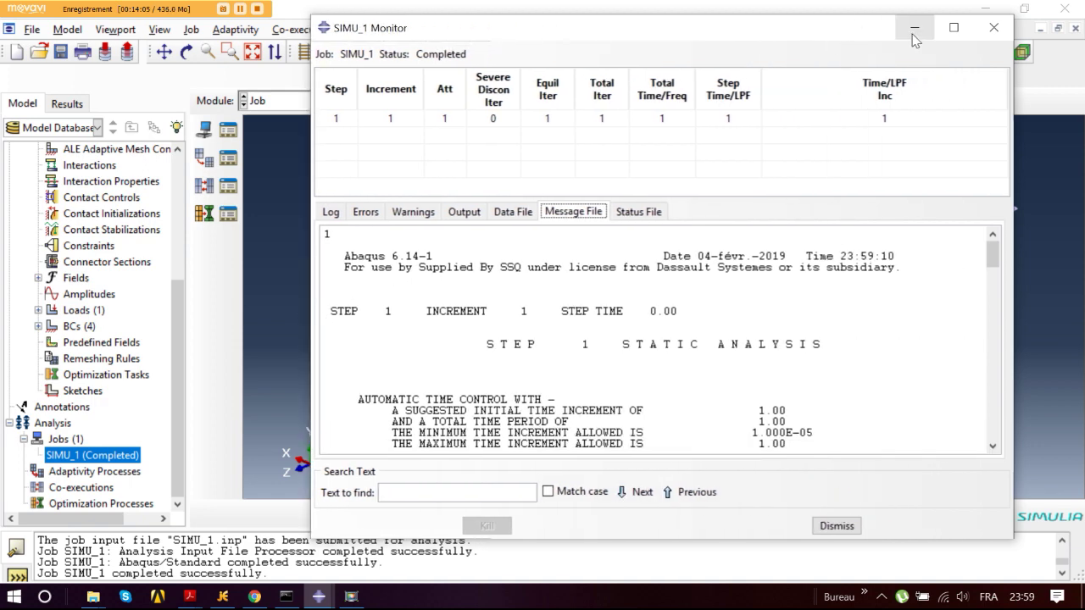
{"action": "left_click", "coordinate": [994, 27]}
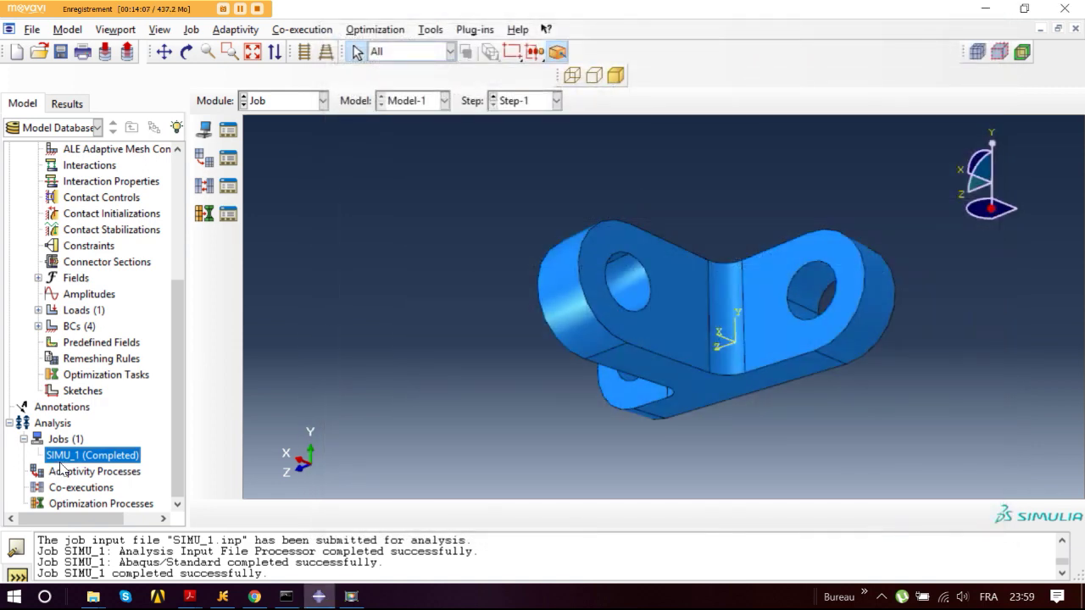
Step: Open the results of the SIMU_1 job and plot the Mises stress contours on the deformed shape
{"action": "right_click", "coordinate": [67, 458]}
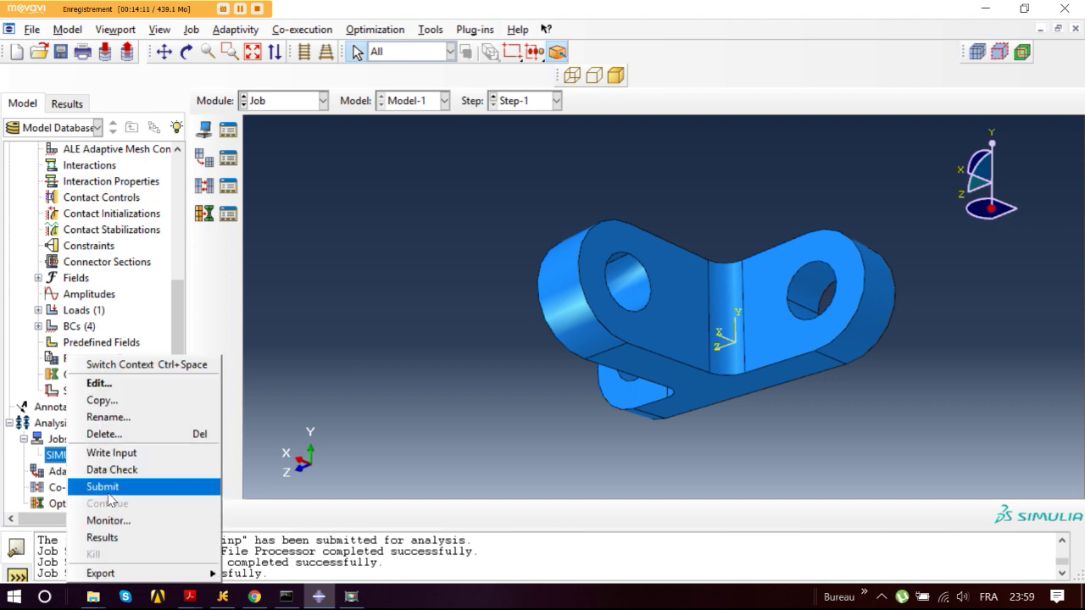
{"action": "left_click", "coordinate": [108, 538]}
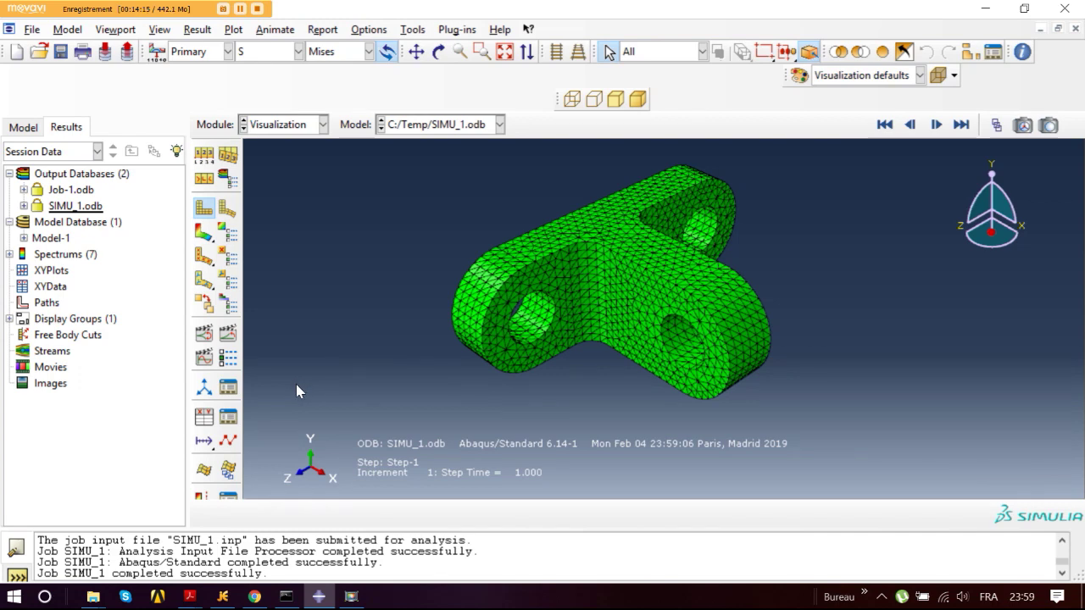
{"action": "left_click", "coordinate": [203, 238]}
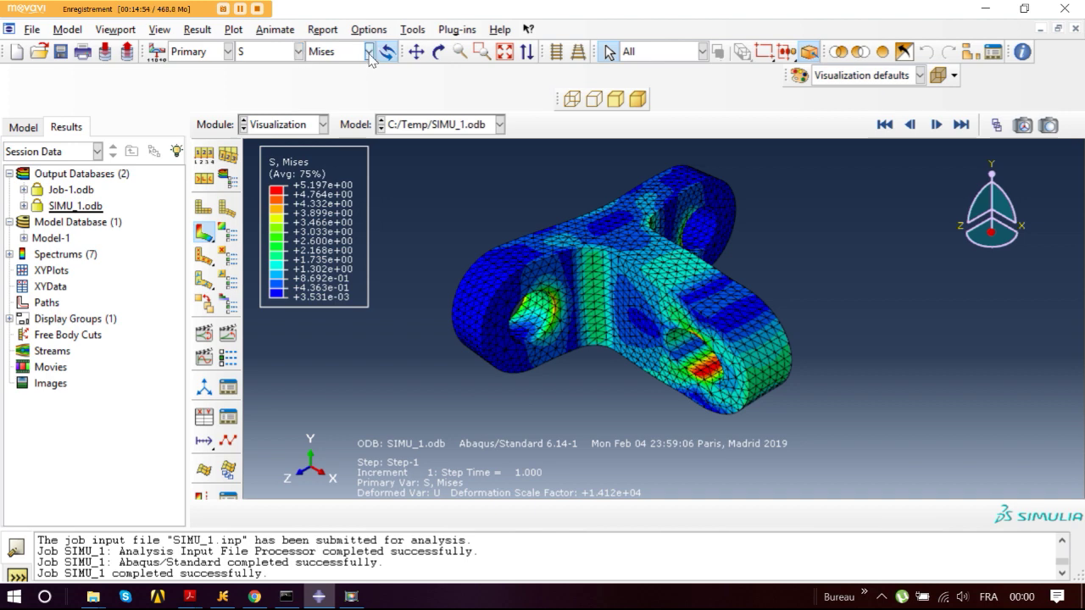
Step: Switch the contour plot to displacement U magnitude and start the scale-factor animation of the bracket's deformation
{"action": "left_click", "coordinate": [298, 52]}
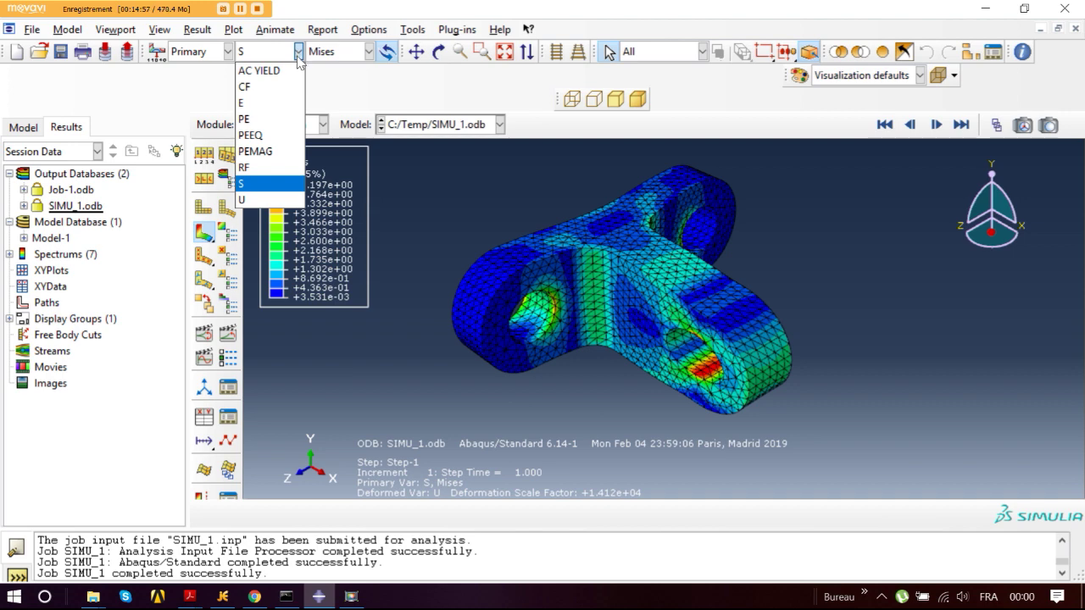
{"action": "left_click", "coordinate": [264, 201]}
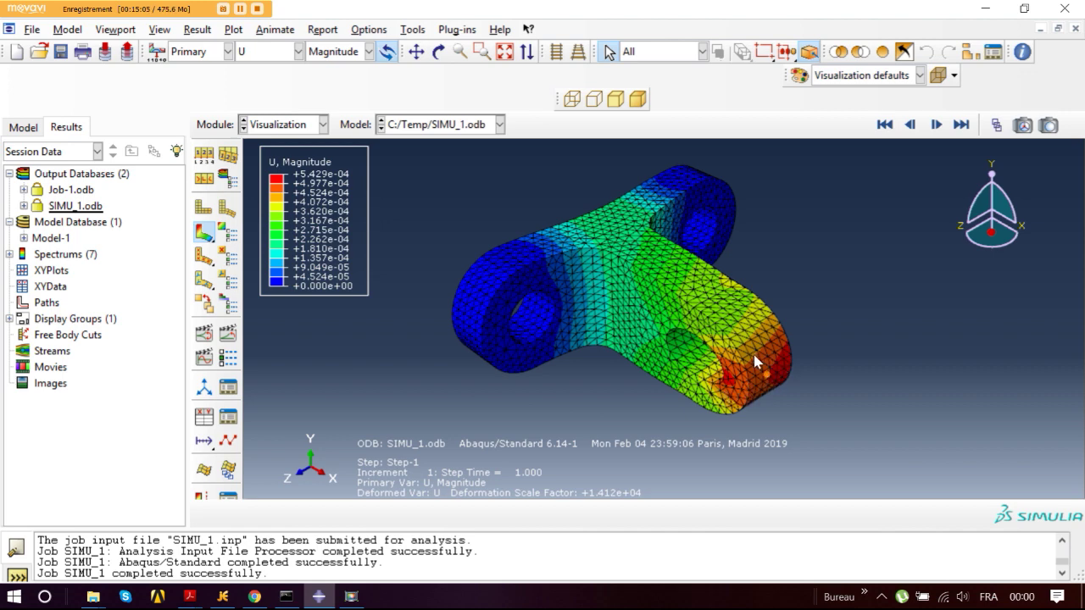
{"action": "left_click", "coordinate": [212, 341]}
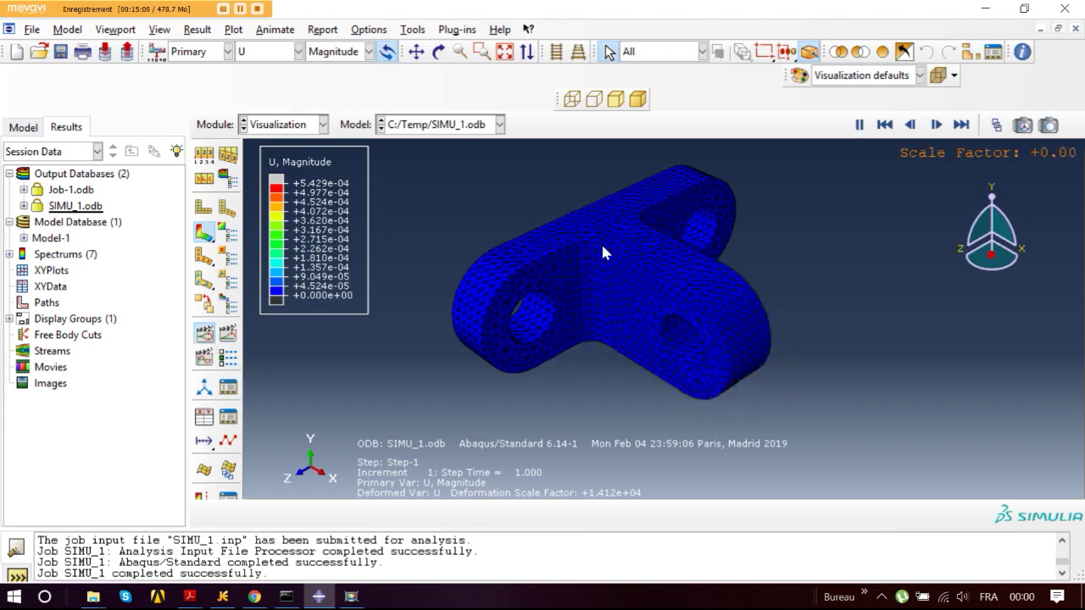